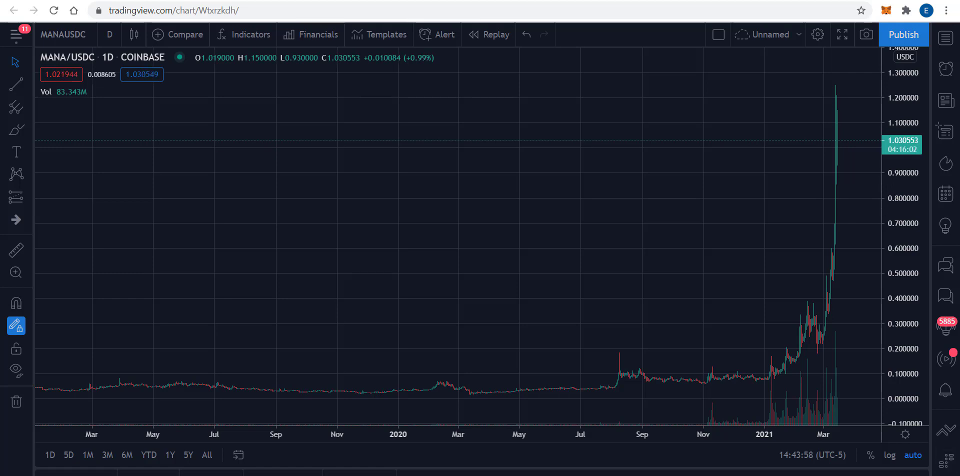
Step: Examine the MANA/USDC daily price history, from the full range since 2019 to the candles of early 2021
drag(826, 439, 804, 440)
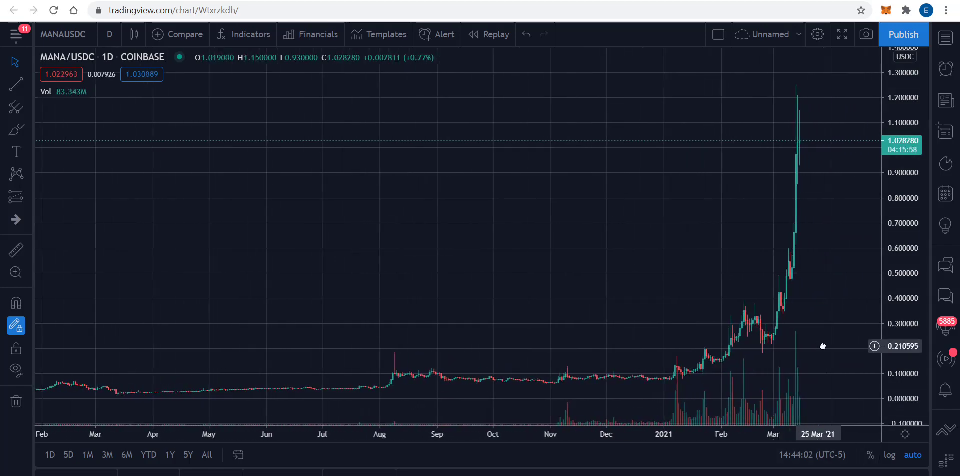
drag(821, 343, 877, 351)
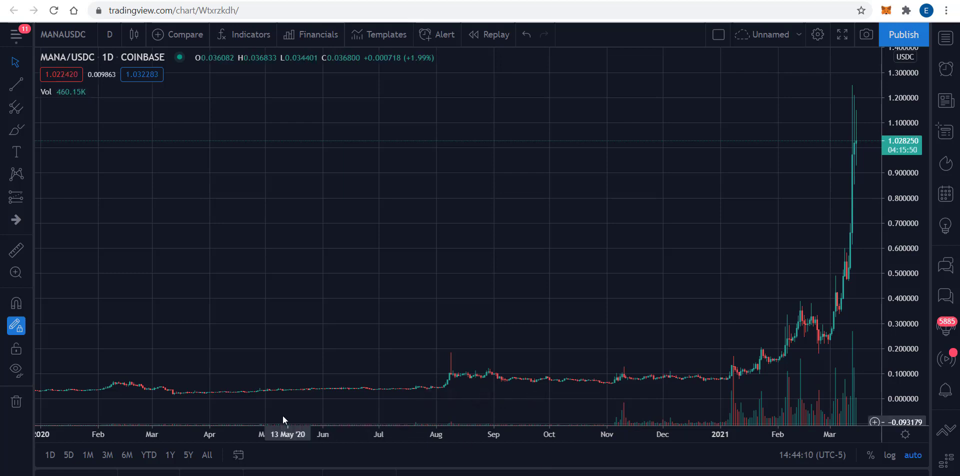
drag(253, 434, 496, 456)
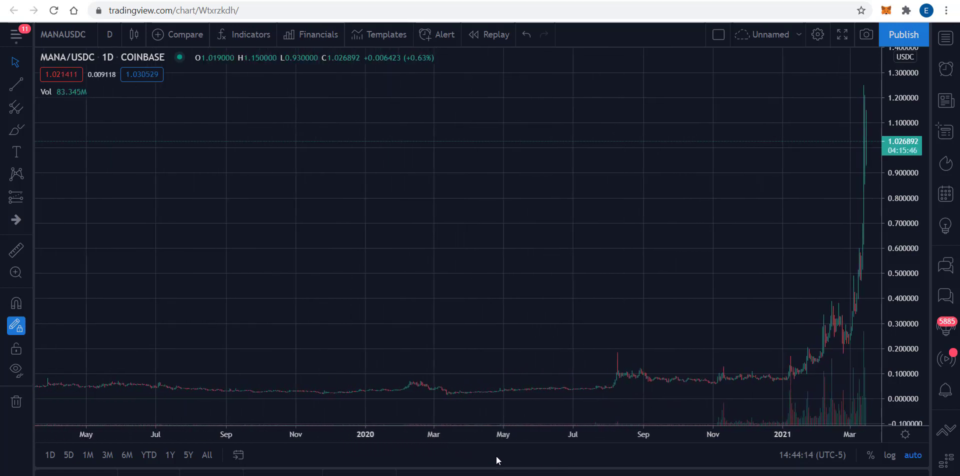
drag(235, 435, 335, 436)
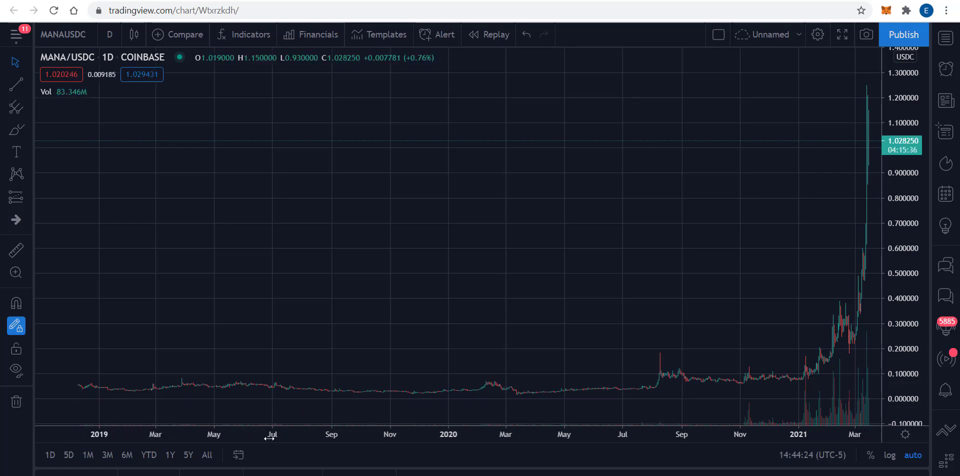
scroll(79, 410, up, 3)
scroll(95, 419, up, 4)
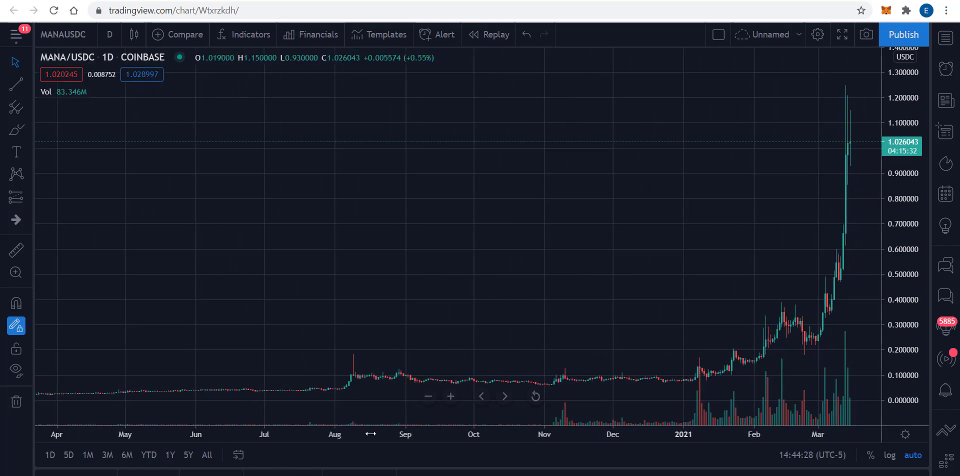
scroll(116, 413, up, 4)
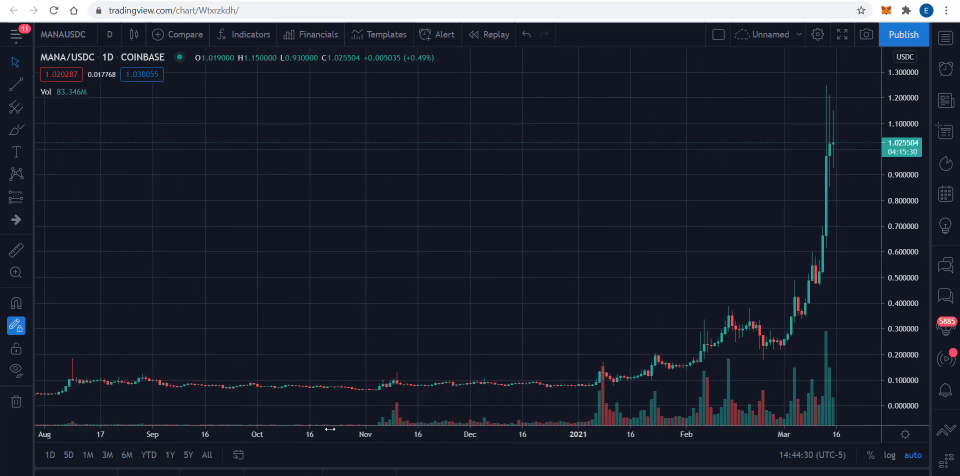
scroll(303, 426, up, 2)
scroll(303, 427, up, 4)
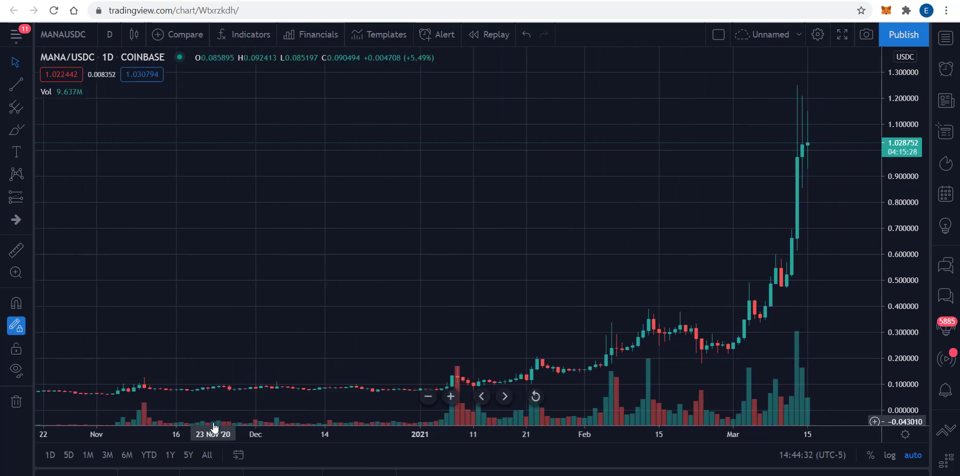
drag(341, 429, 193, 433)
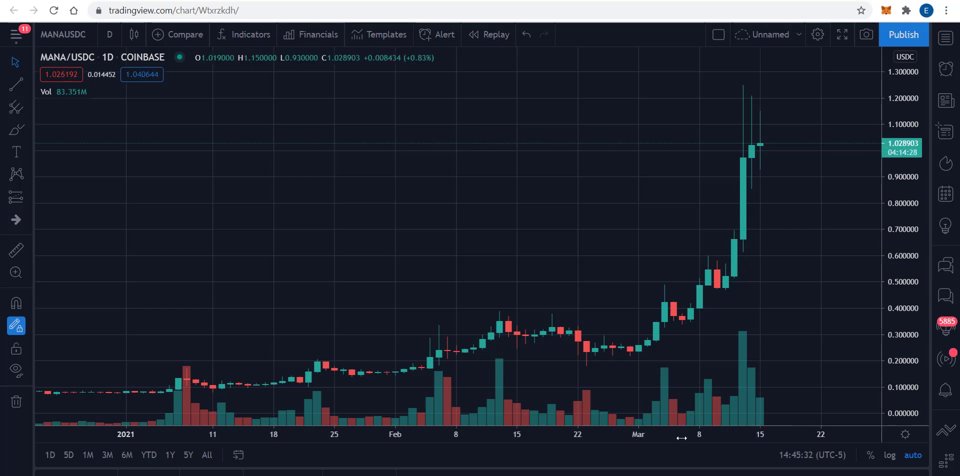
drag(680, 437, 599, 434)
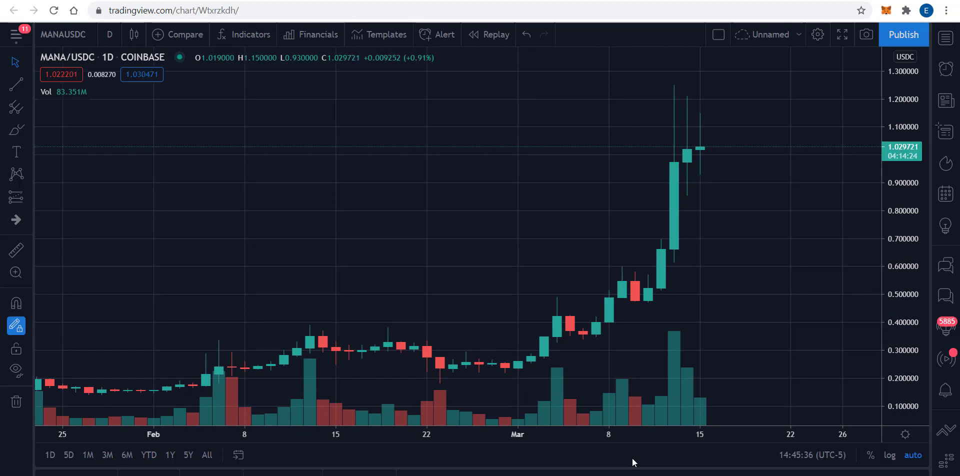
drag(440, 437, 625, 439)
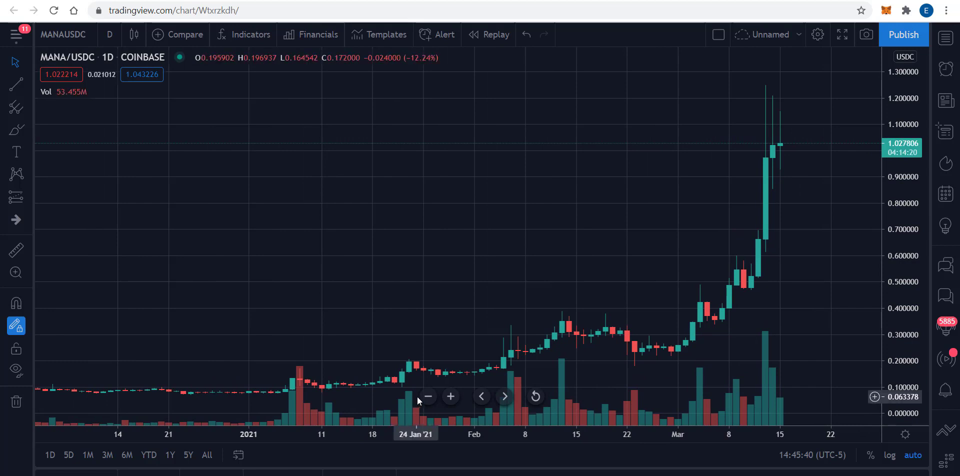
click(428, 396)
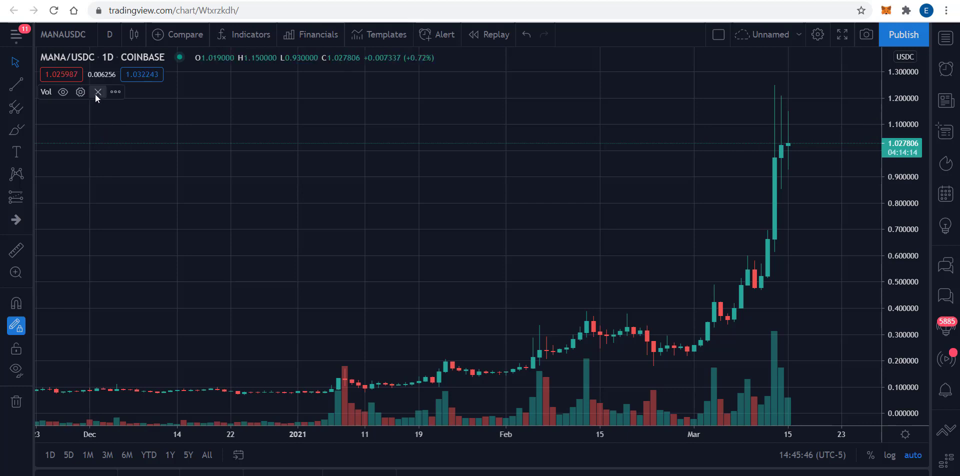
Step: Remove the volume indicator and add the built-in Moving Average indicator to the chart three times
click(98, 92)
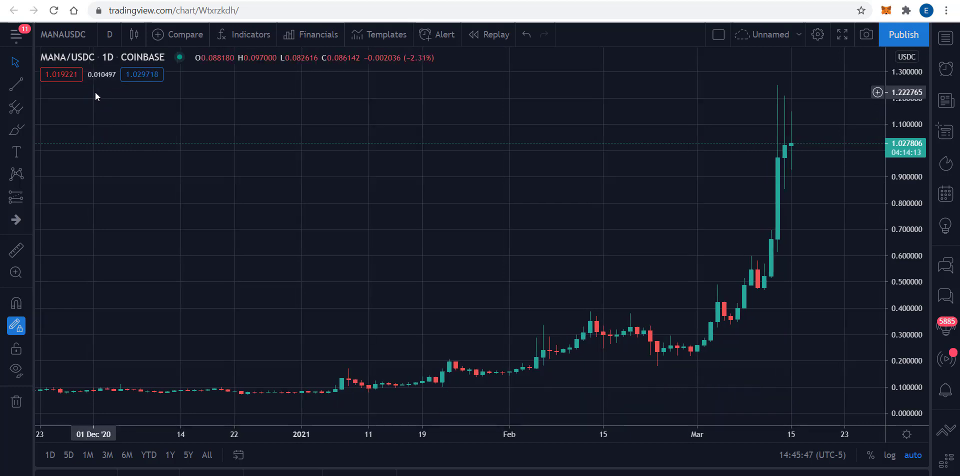
click(249, 36)
text(moving averag)
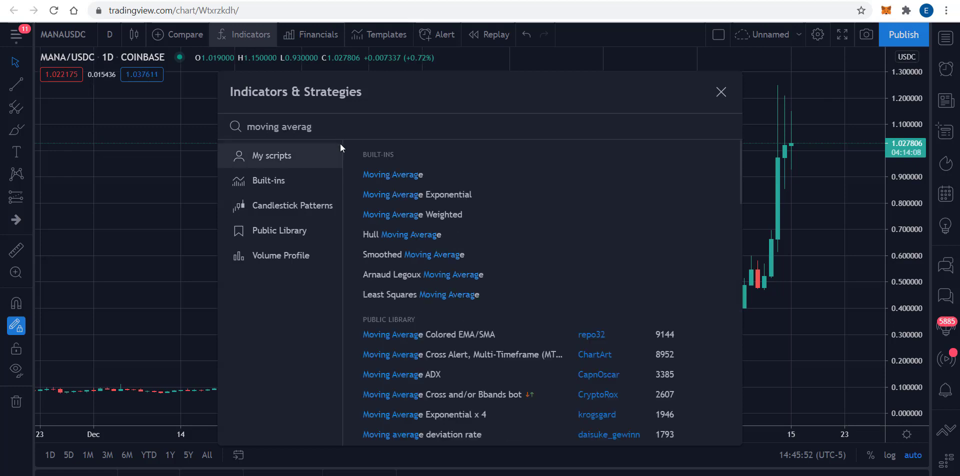
click(394, 175)
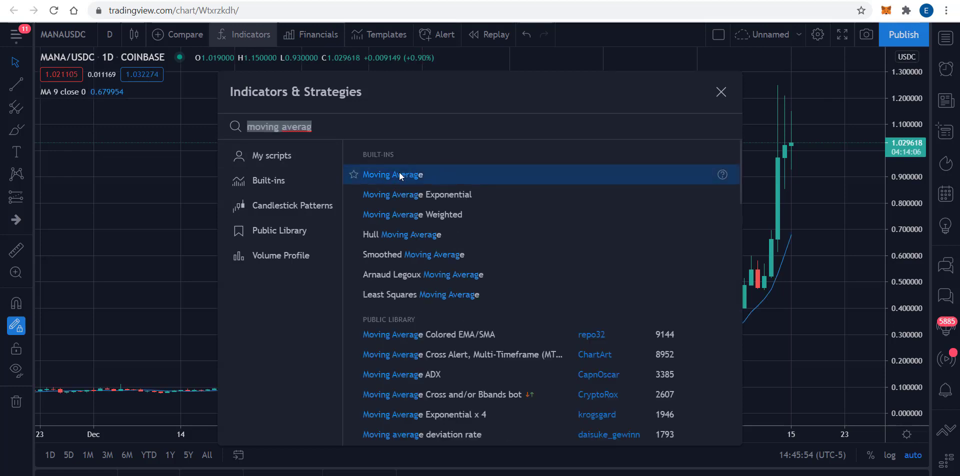
click(398, 176)
click(398, 176)
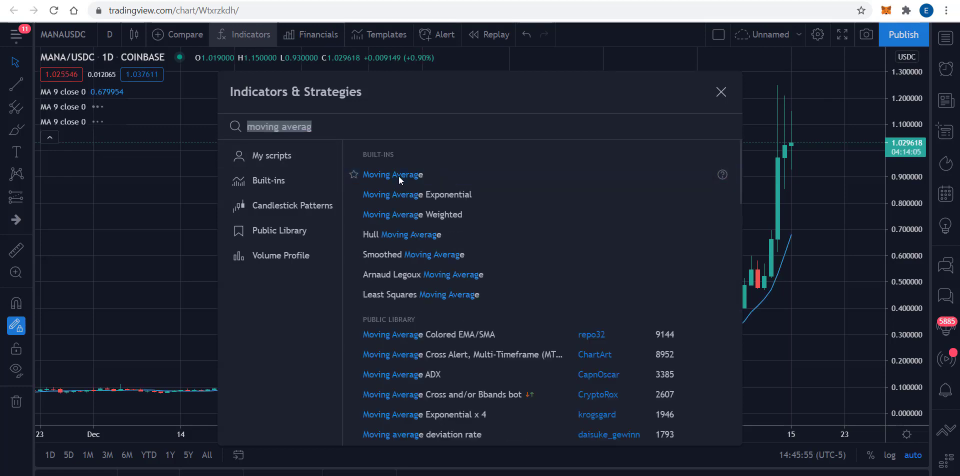
click(721, 91)
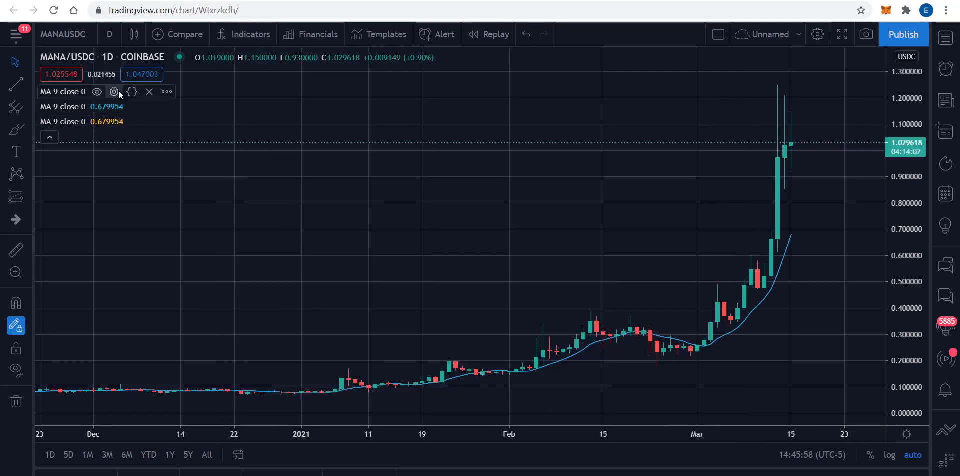
Step: Set the first moving average's length to 10 and its line colour to green
click(114, 92)
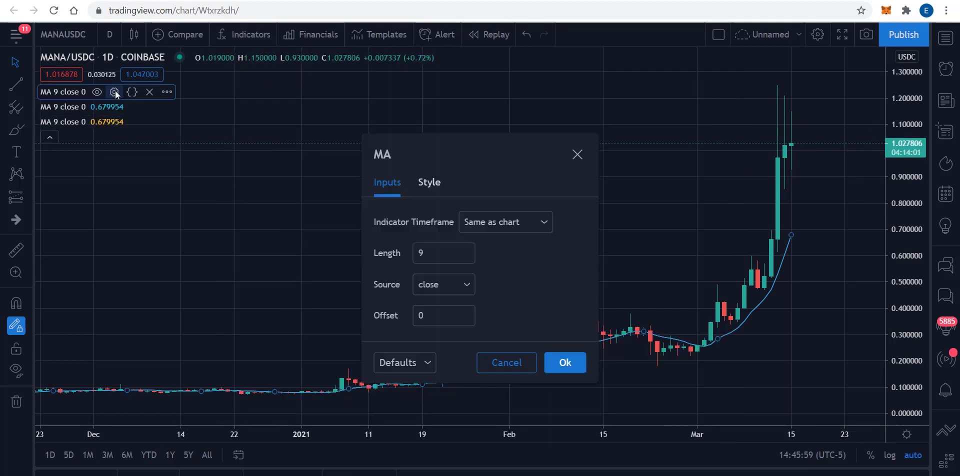
click(410, 252)
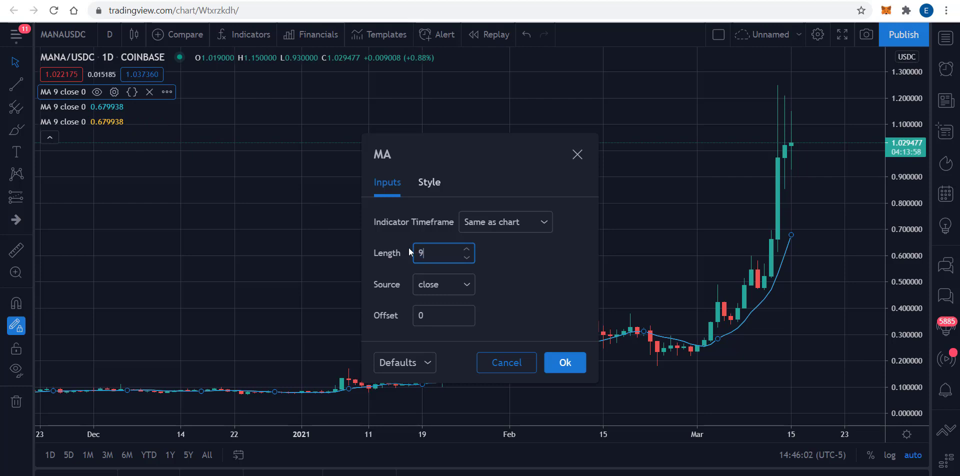
text(10)
click(428, 183)
click(433, 222)
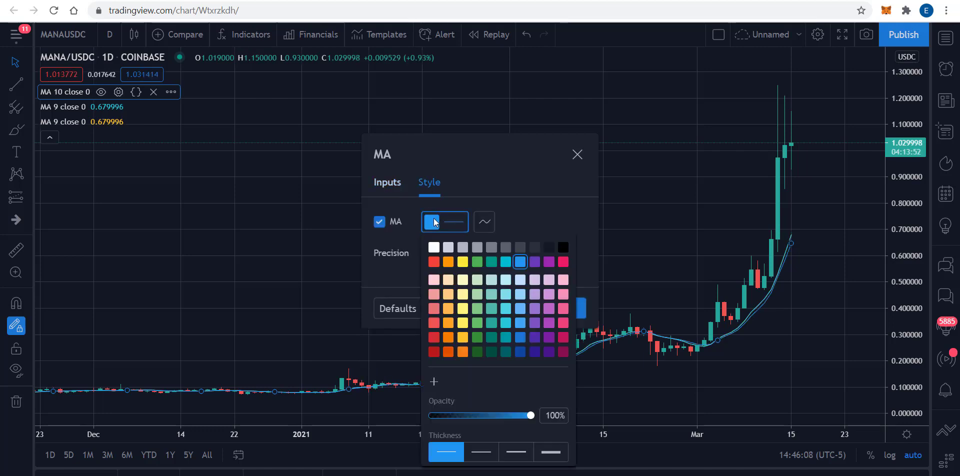
click(477, 261)
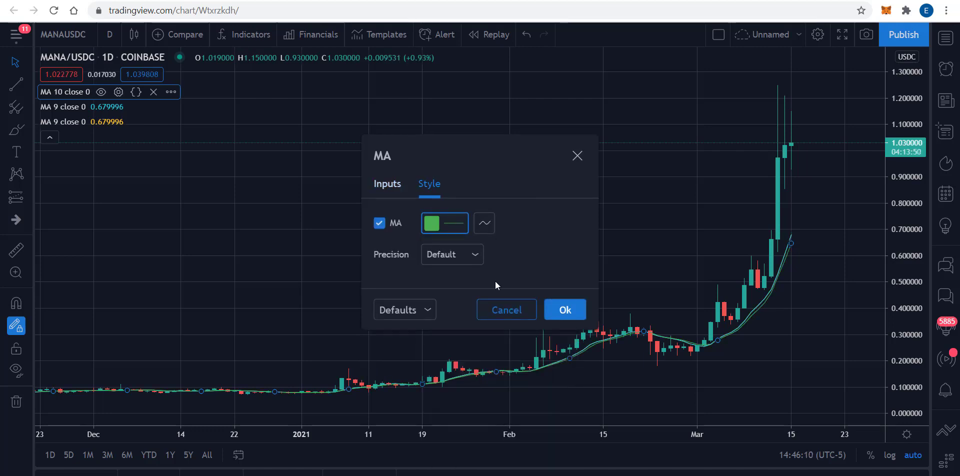
click(562, 317)
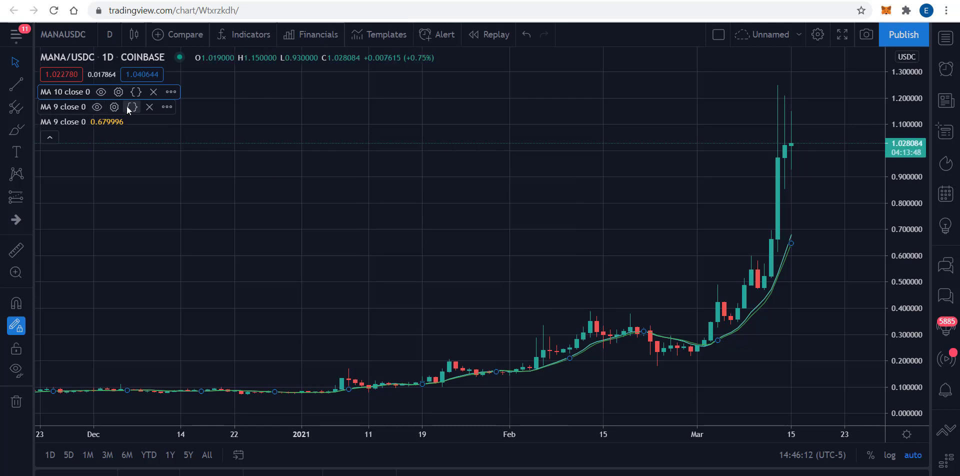
Step: Set the second moving average's line colour to red and its length to 20
click(115, 107)
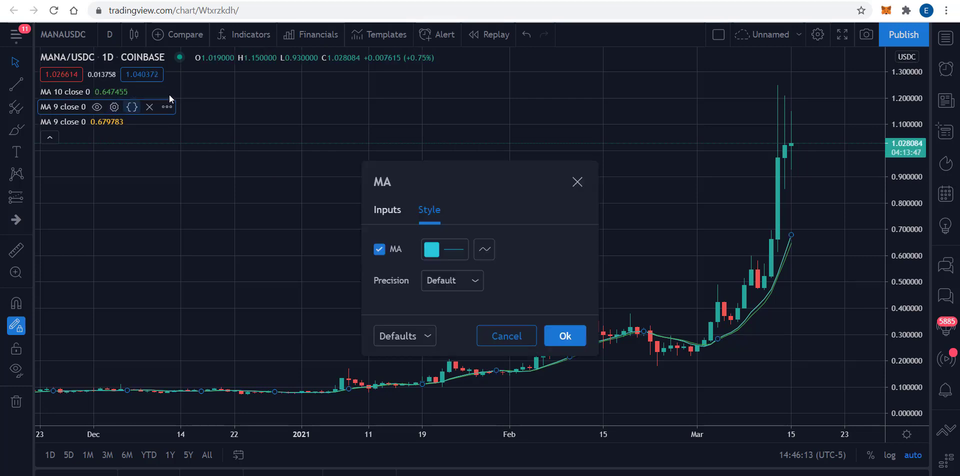
click(437, 252)
click(433, 289)
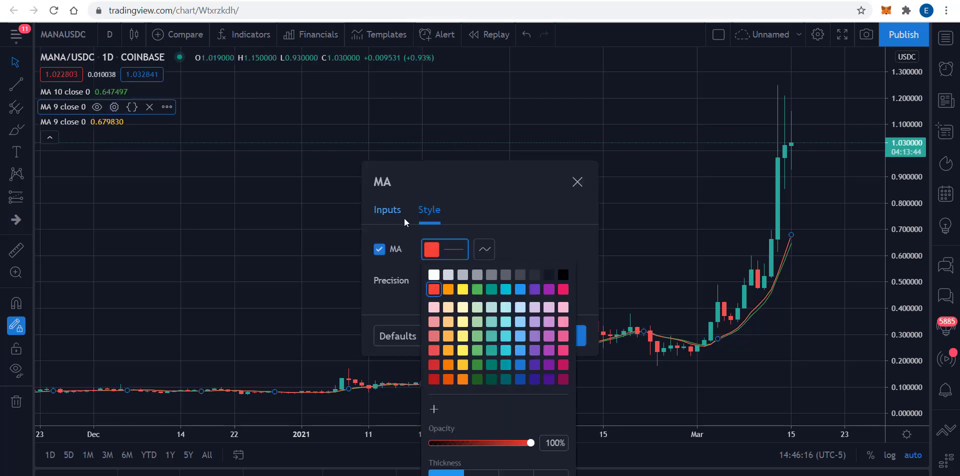
click(388, 210)
click(421, 287)
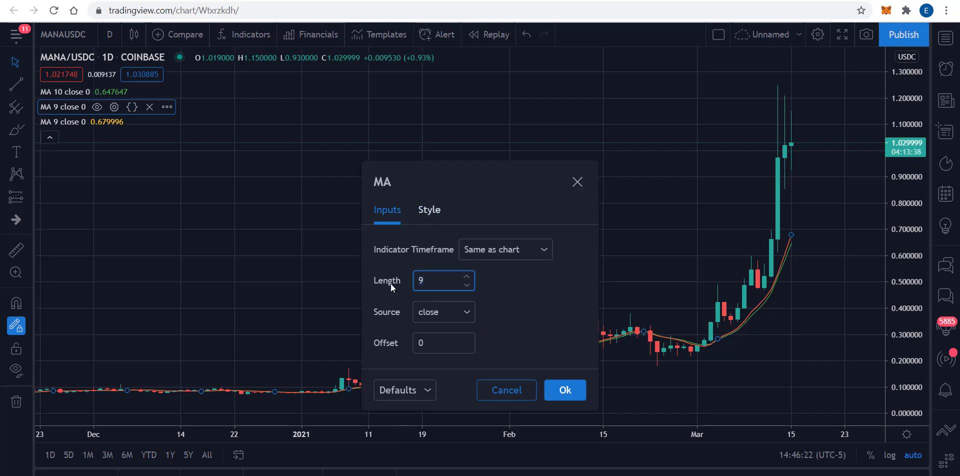
key(BackSpace)
text(20)
click(565, 393)
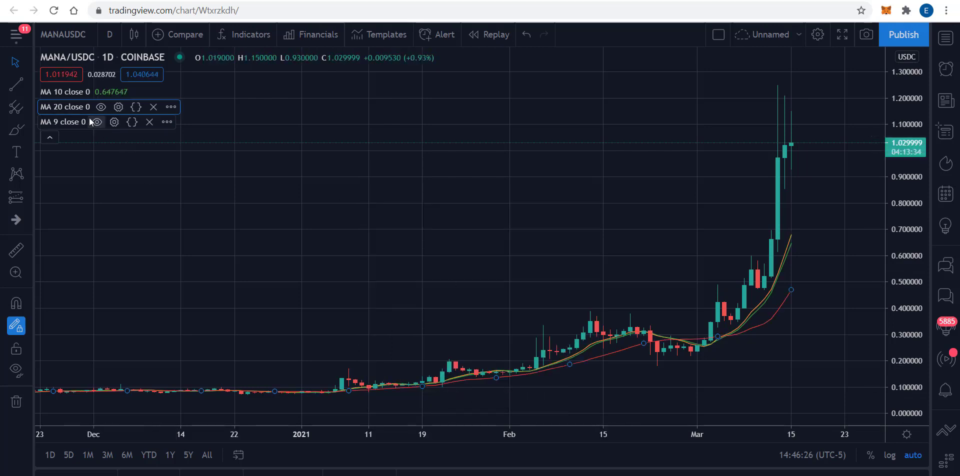
Step: Set the third moving average's length to 60
click(114, 122)
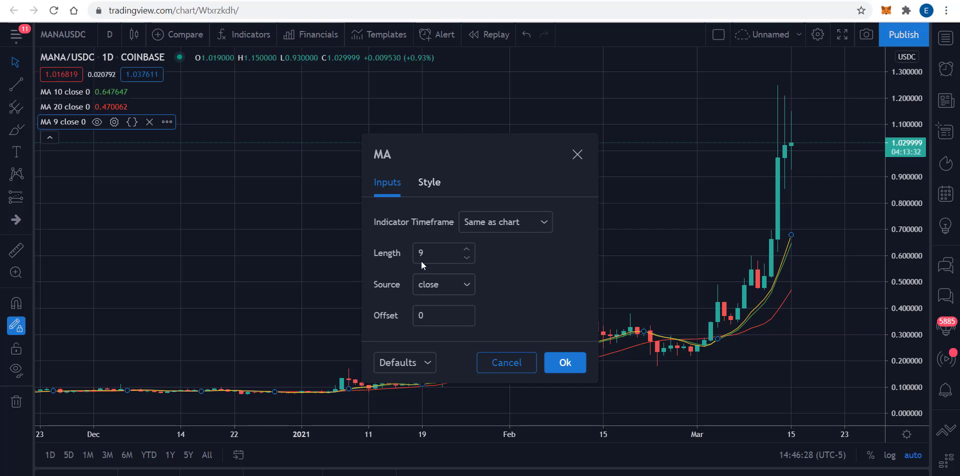
click(432, 254)
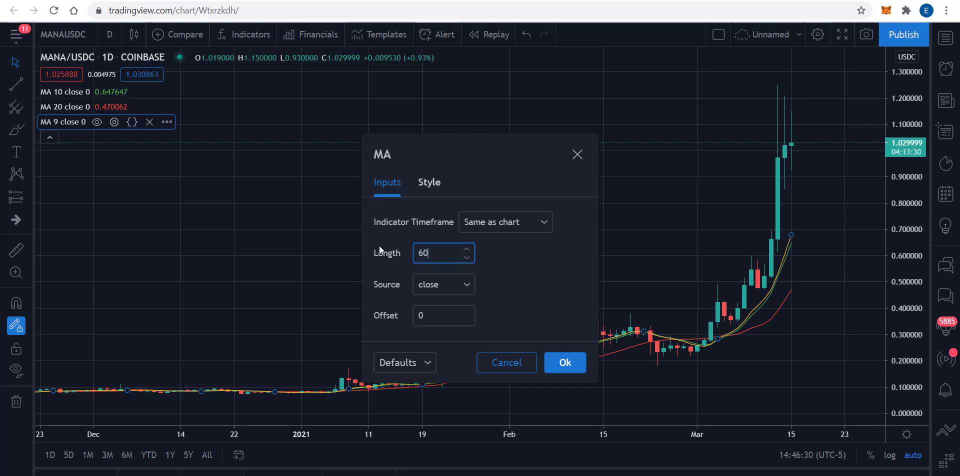
click(568, 363)
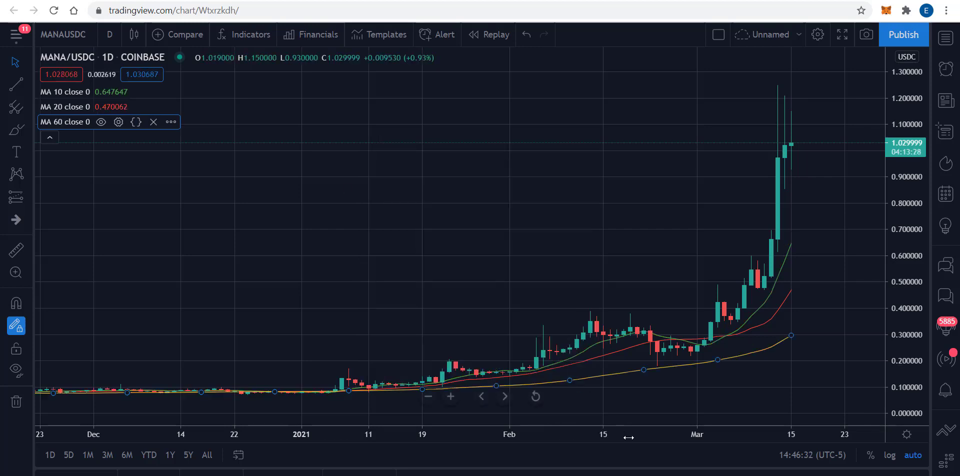
Step: Examine the recent daily candles against the moving averages, and switch the chart interval to 1 hour
drag(701, 435, 576, 420)
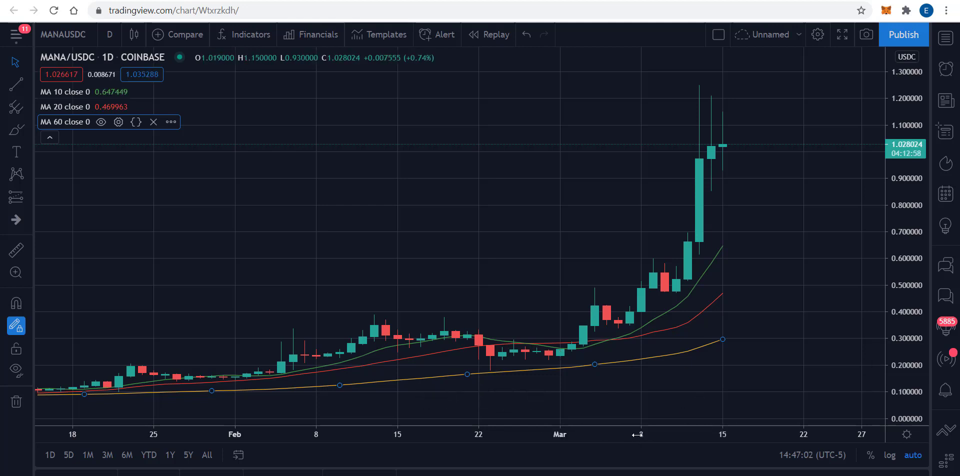
mouse_move(168, 92)
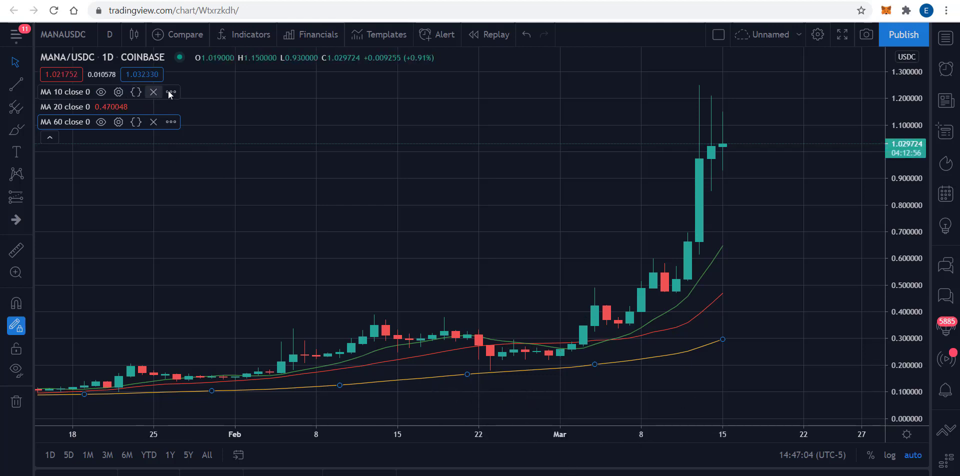
click(108, 34)
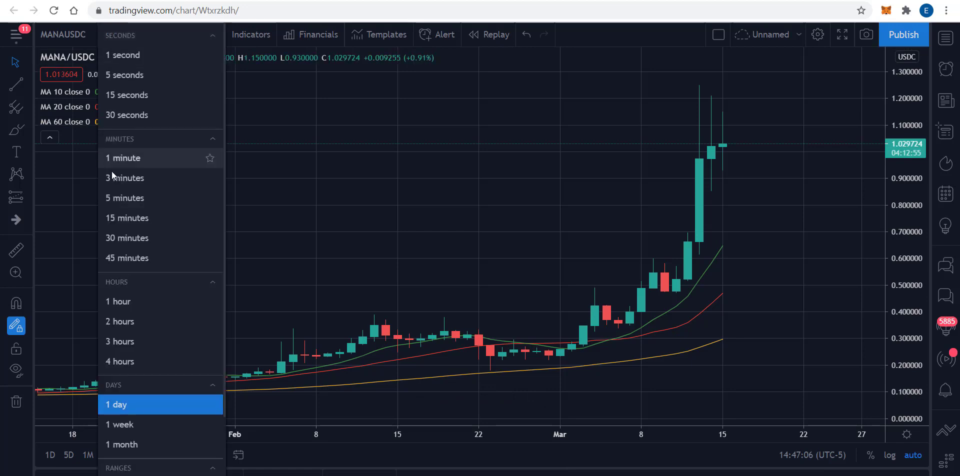
click(127, 300)
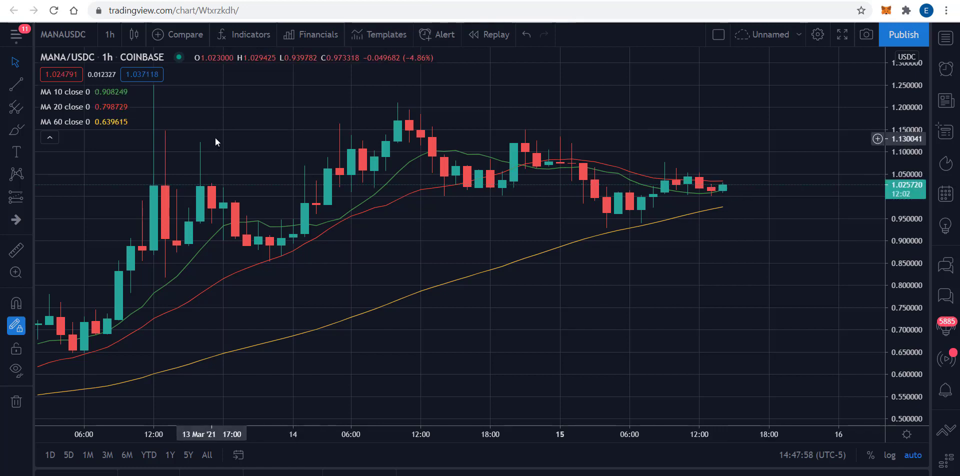
Step: View the chart at the 30 minutes interval, and set the interval to 15 minutes
click(113, 35)
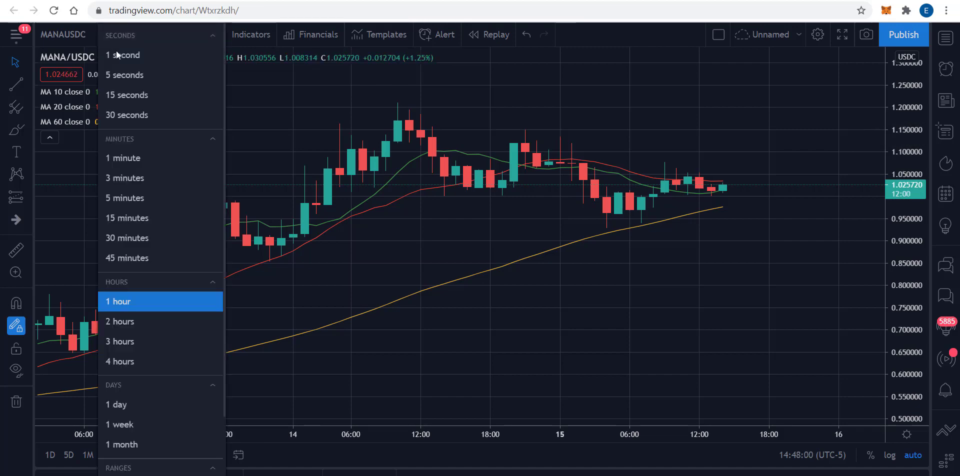
click(130, 237)
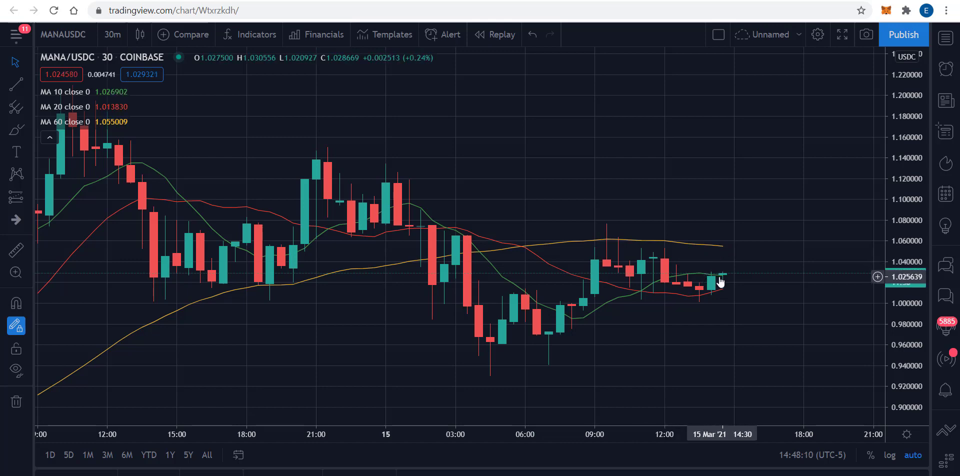
click(115, 36)
click(124, 214)
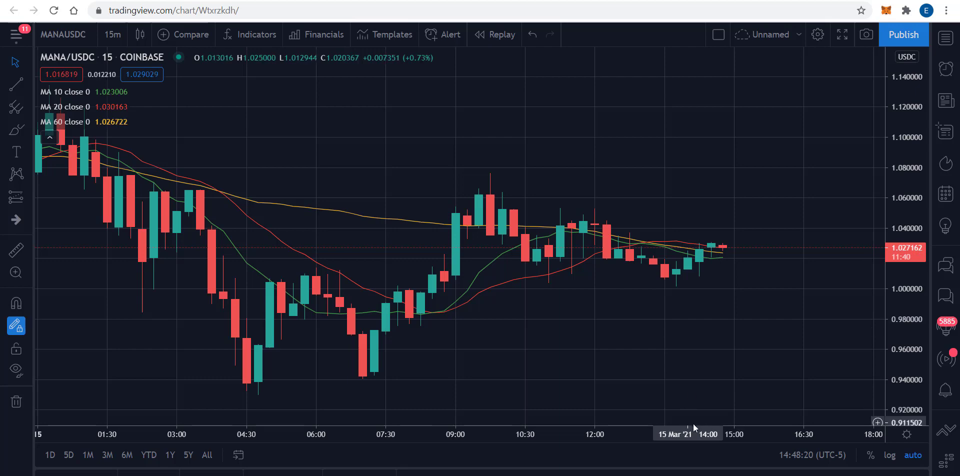
Step: Examine the moving averages over a longer span of 15-minute candles, and set the chart interval to 1 day
drag(690, 437, 758, 416)
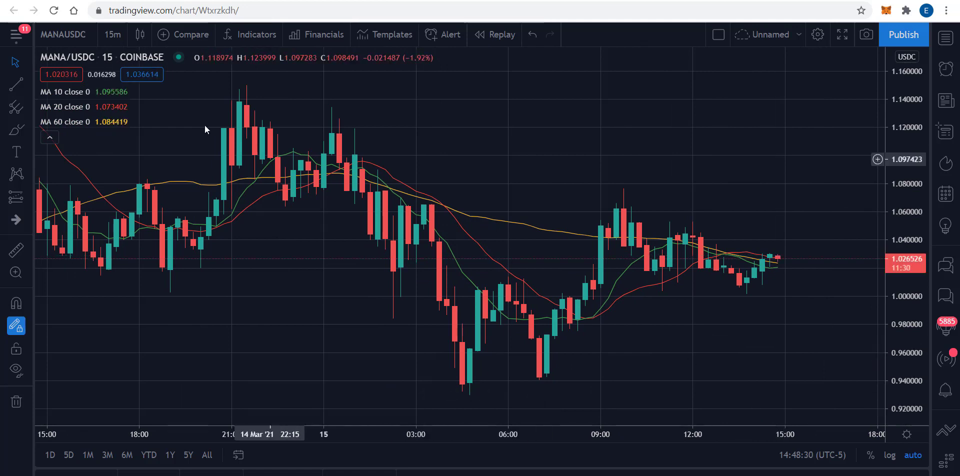
click(114, 34)
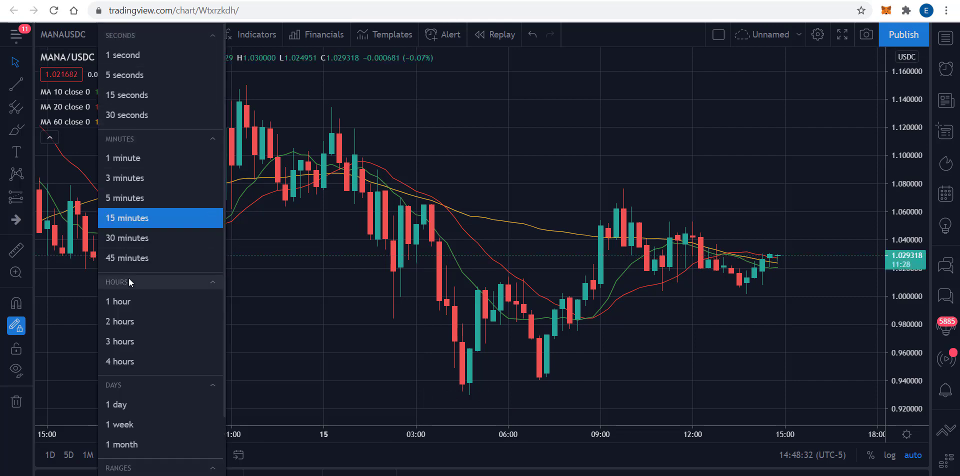
click(124, 405)
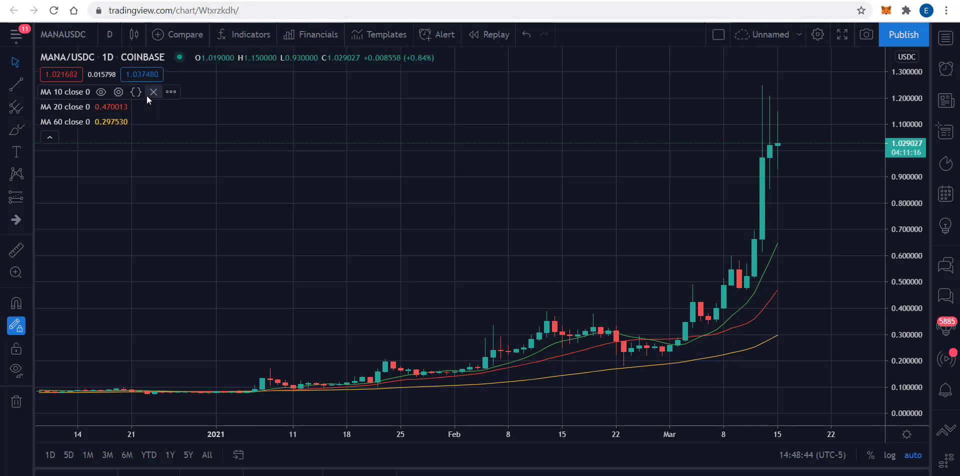
Step: Remove the 10, 20 and 60 period moving averages from the chart
click(153, 91)
click(152, 92)
click(153, 92)
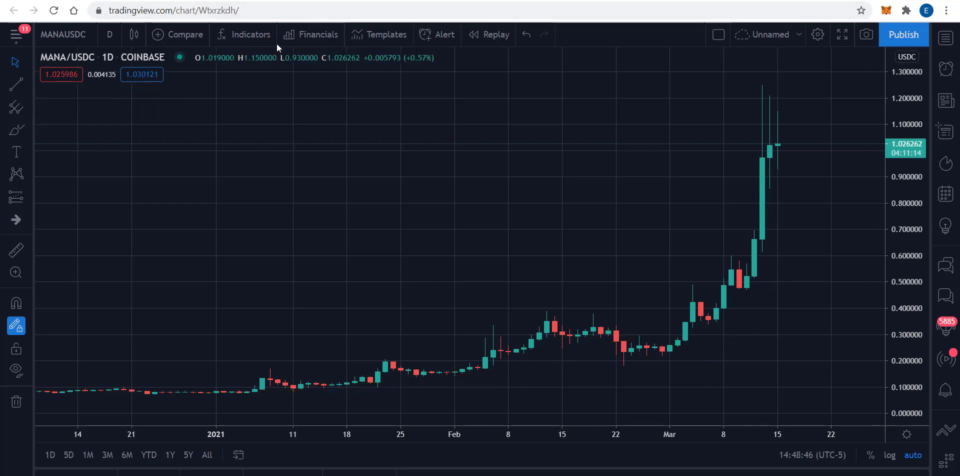
Step: Search the indicators for macd and add the built-in MACD to the chart
click(253, 30)
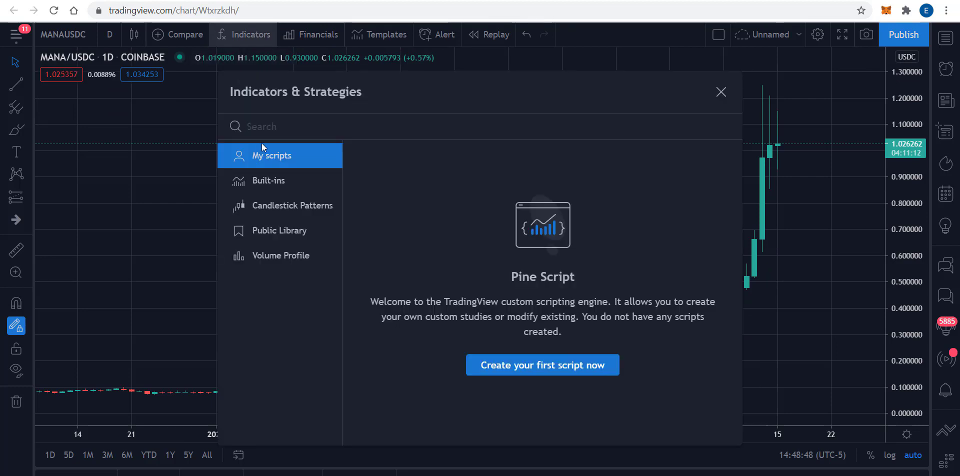
text(macd)
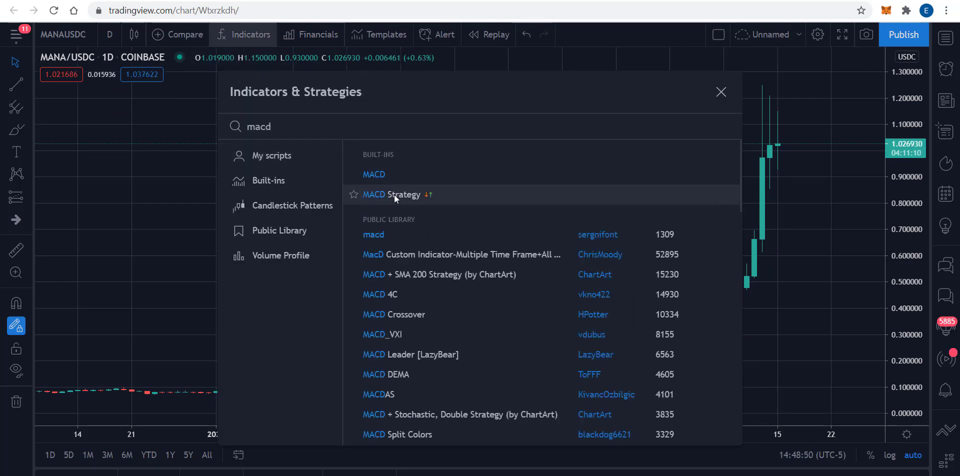
click(381, 173)
click(722, 92)
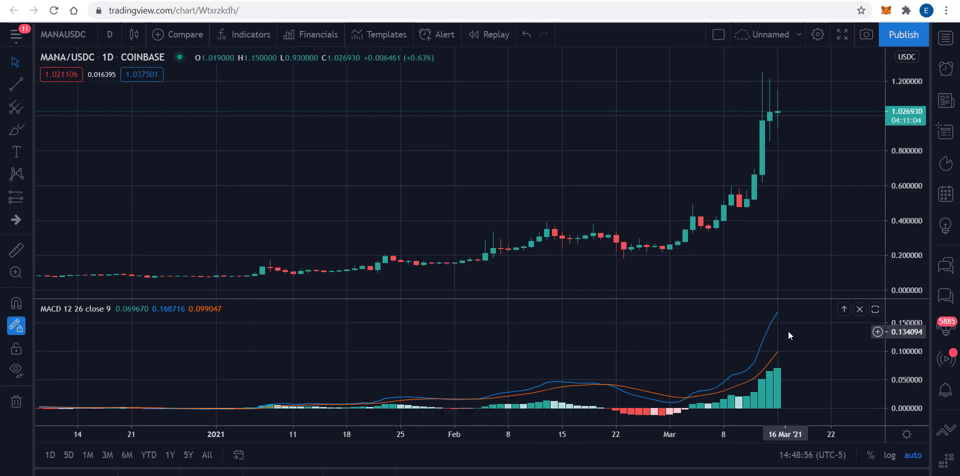
Step: View the MACD at the 1 hour interval, and set the chart interval to 15 minutes
click(109, 35)
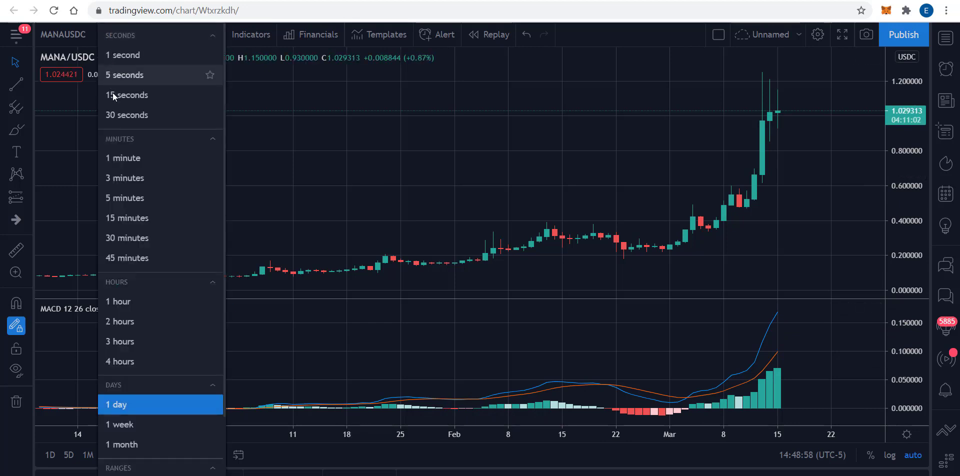
click(139, 301)
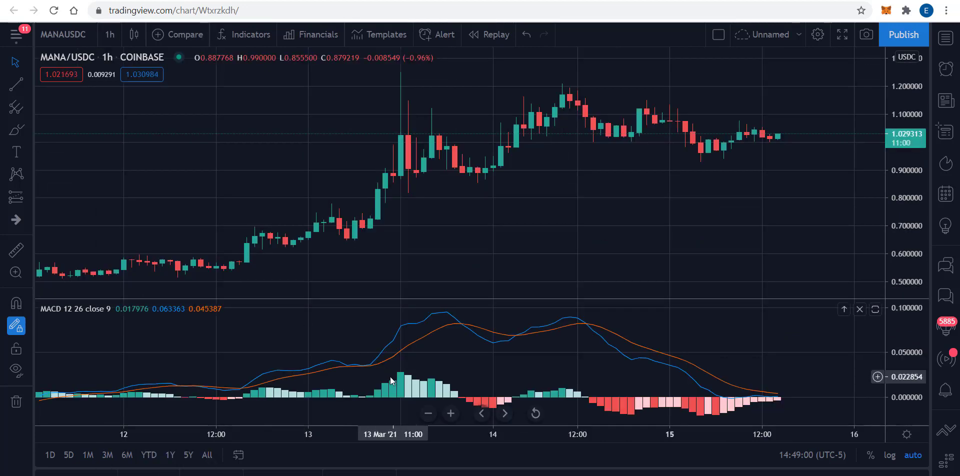
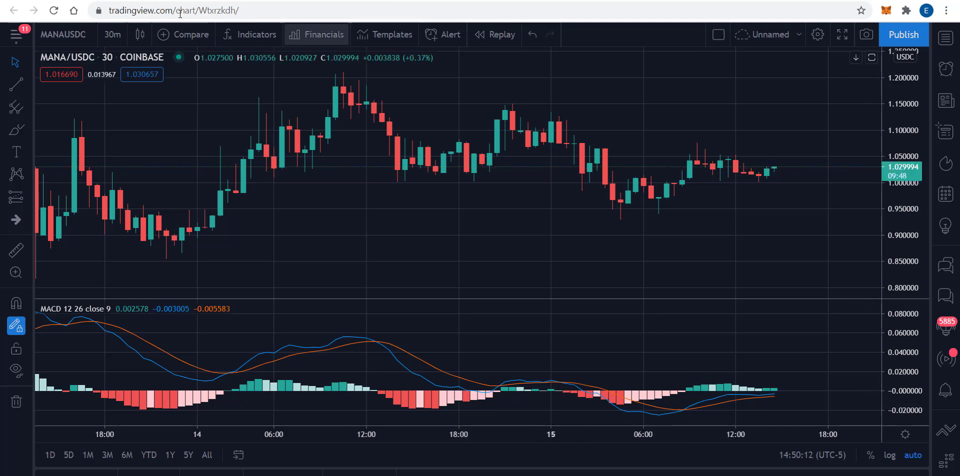
click(114, 34)
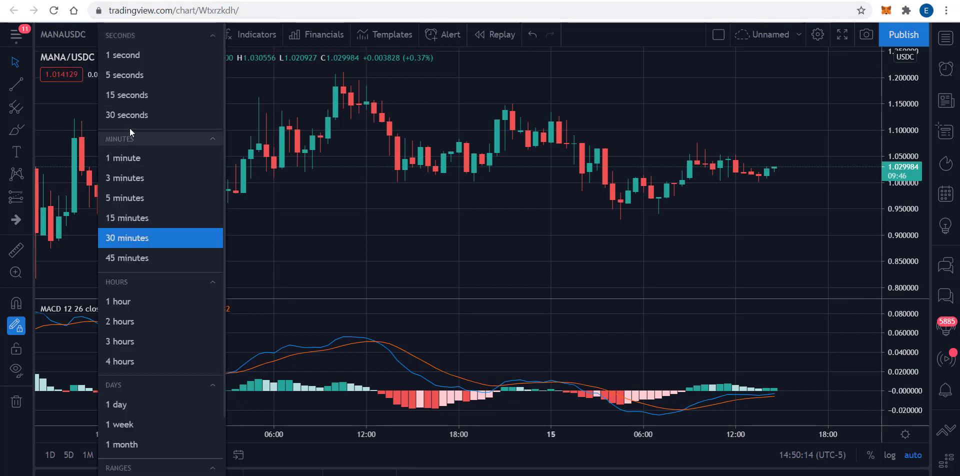
click(127, 217)
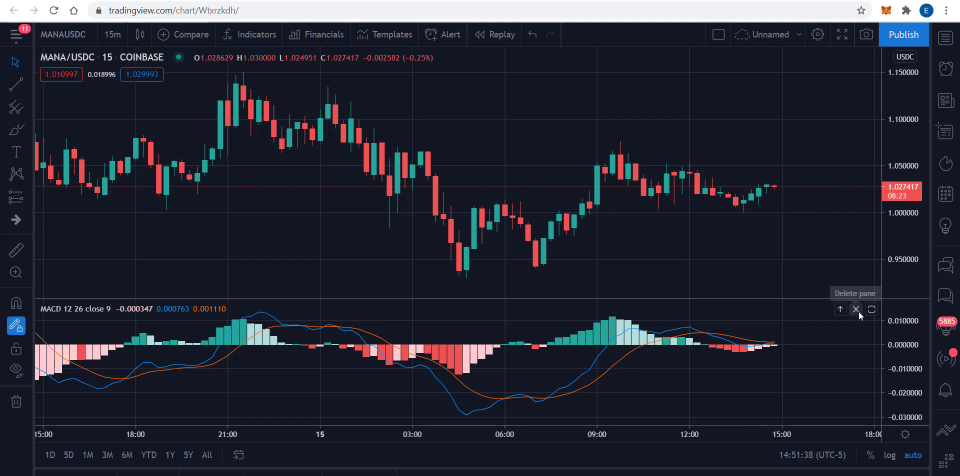
Step: Delete the MACD pane, and set the chart interval to 1 day
click(856, 309)
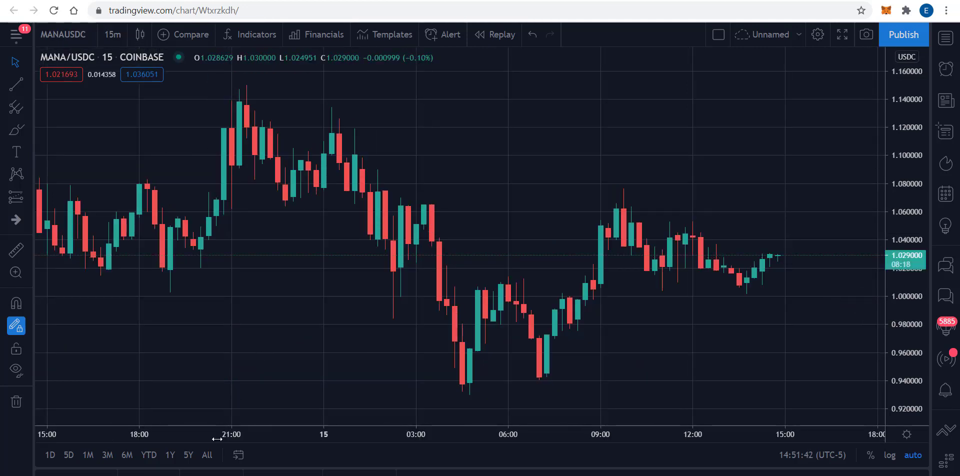
drag(195, 429, 614, 437)
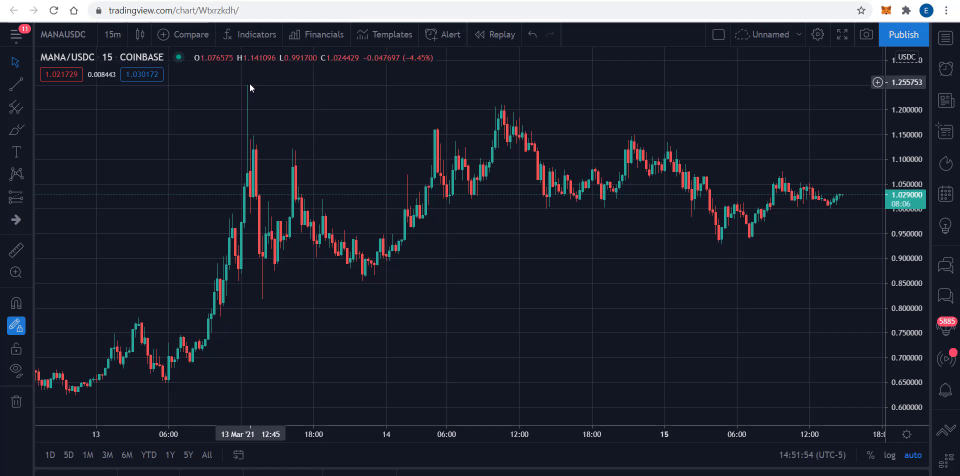
click(123, 33)
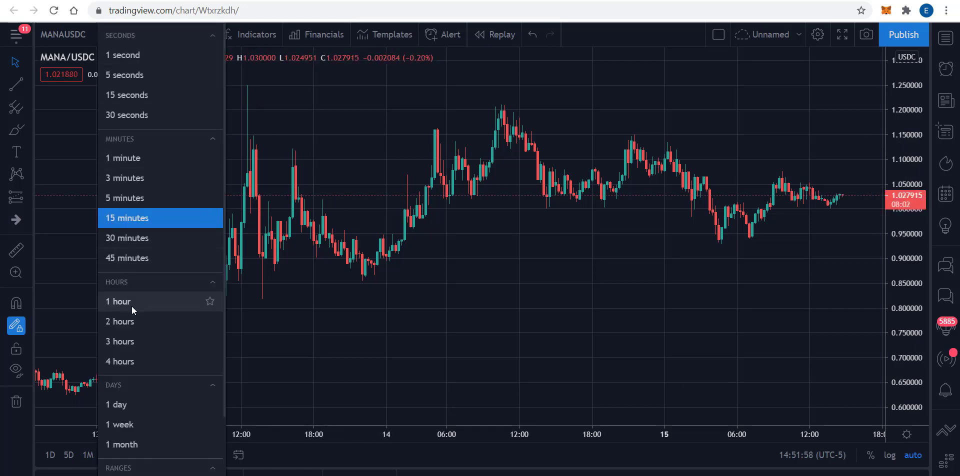
click(141, 406)
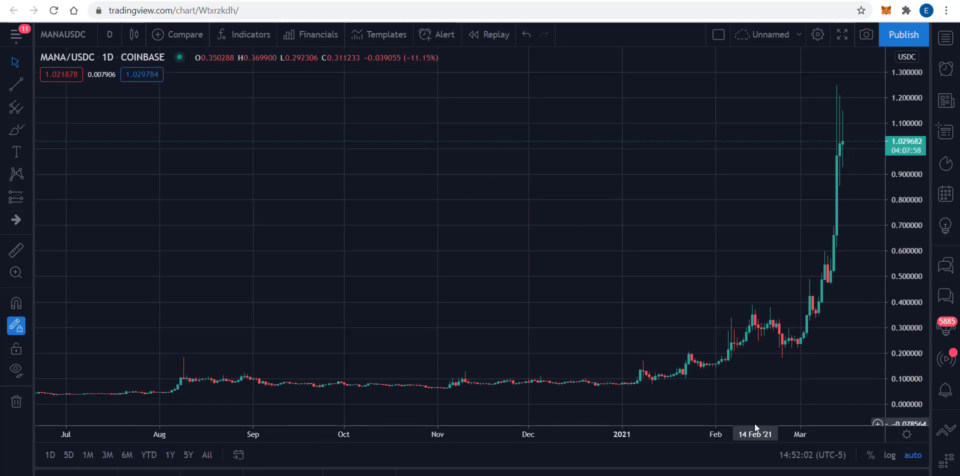
Step: Draw two trend lines, from the 13 Mar high near 1.26 and the 14 Mar low near 0.84, converging at about 1.05 on 17 Mar
drag(754, 424, 77, 352)
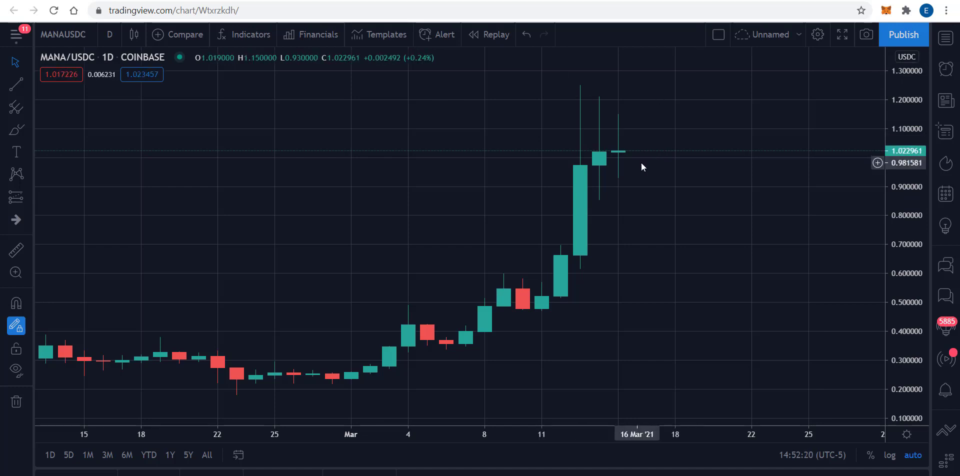
click(13, 89)
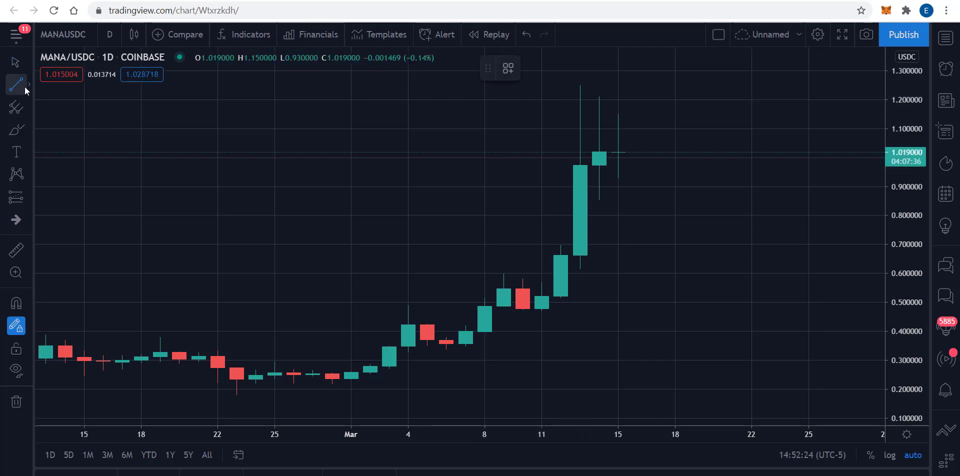
click(581, 84)
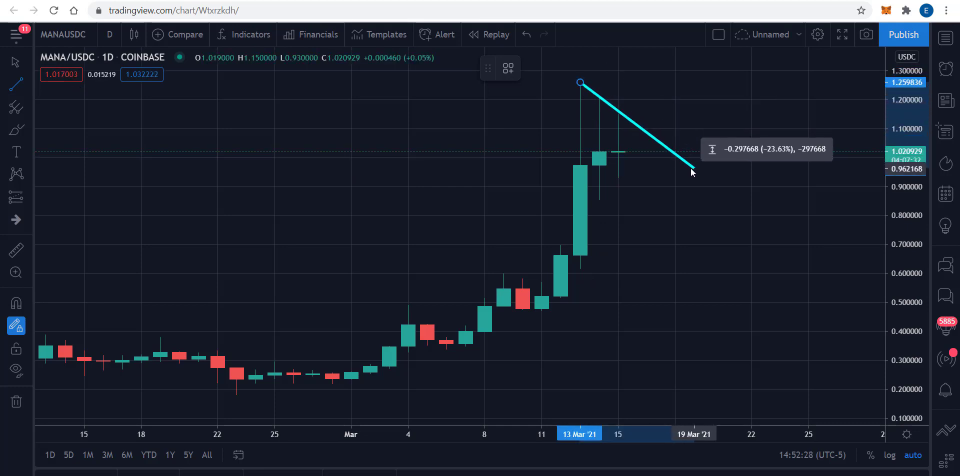
click(656, 144)
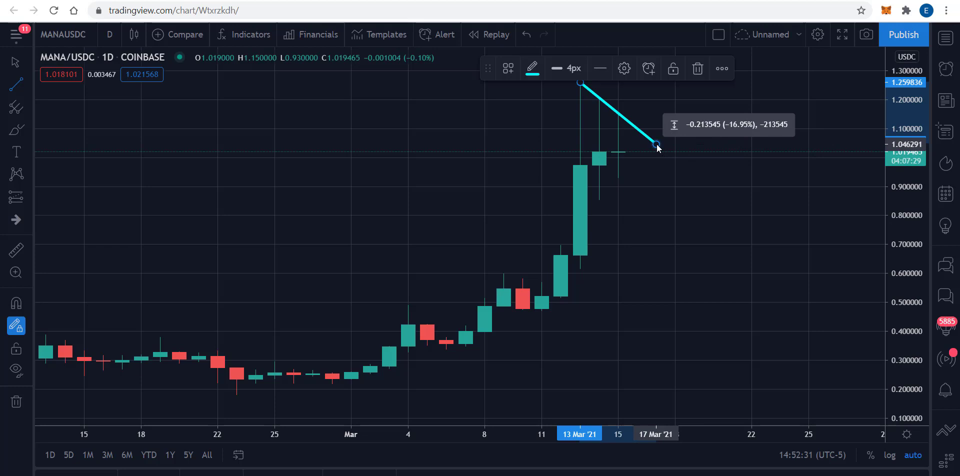
click(590, 204)
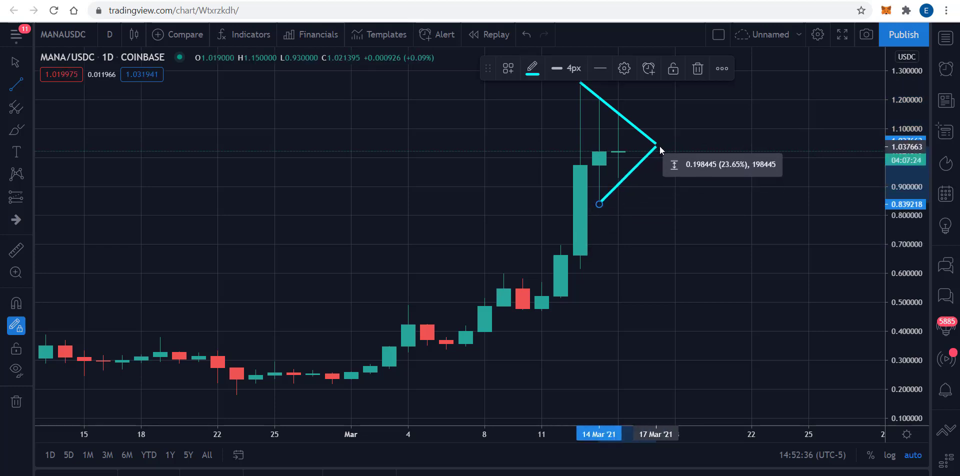
click(636, 113)
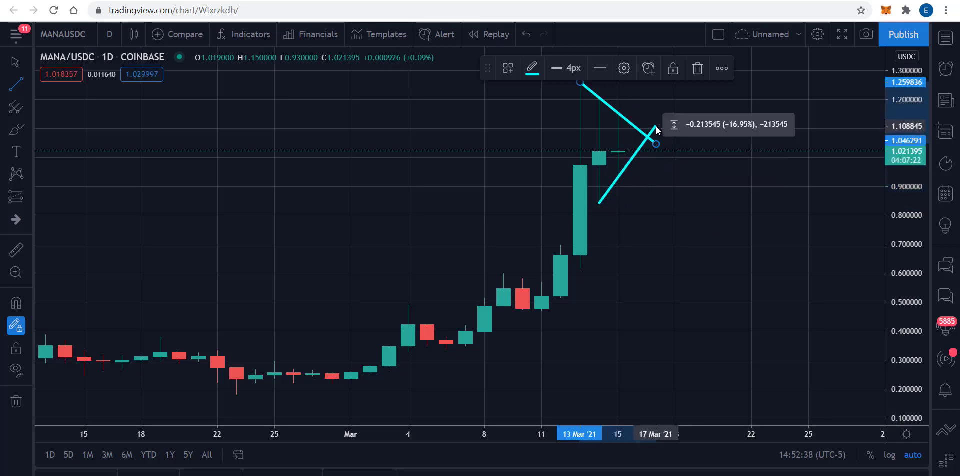
click(656, 142)
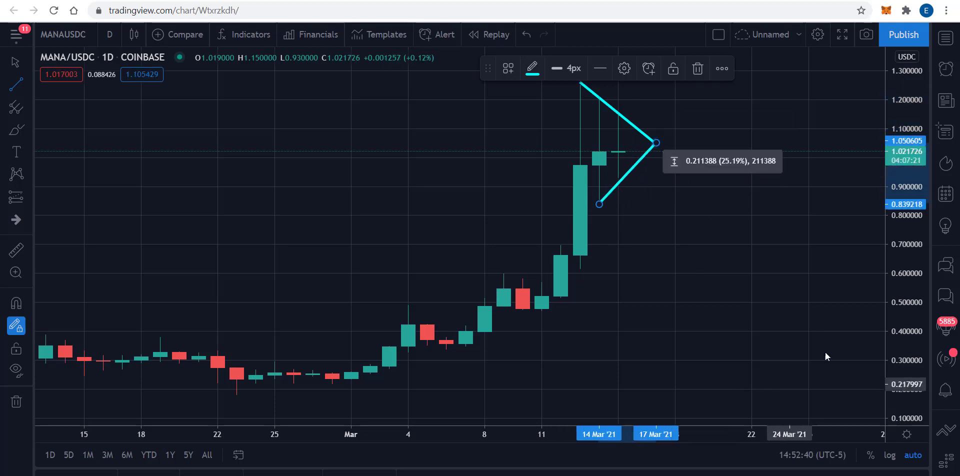
Step: Draw an upward arrow with trend lines from about 1.05 on 18 Mar to about 1.25 on 20 Mar, with short arrowhead lines
click(675, 142)
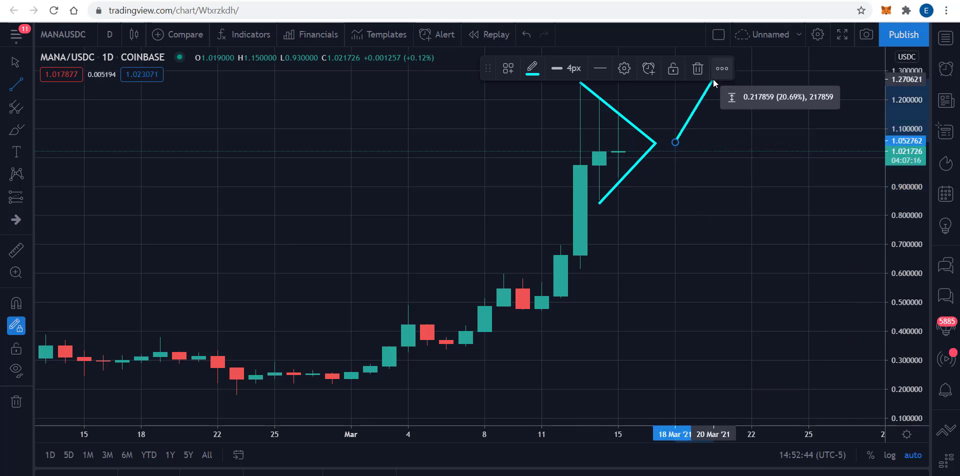
click(713, 86)
click(716, 116)
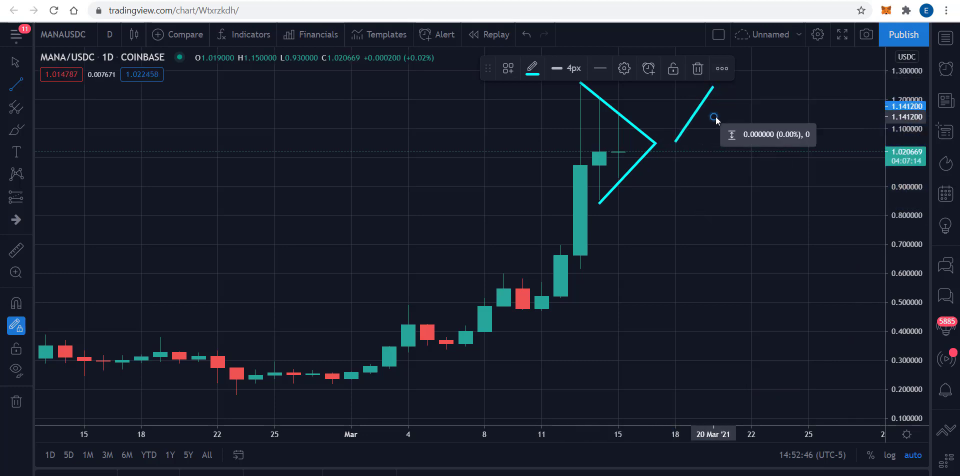
click(715, 115)
click(713, 85)
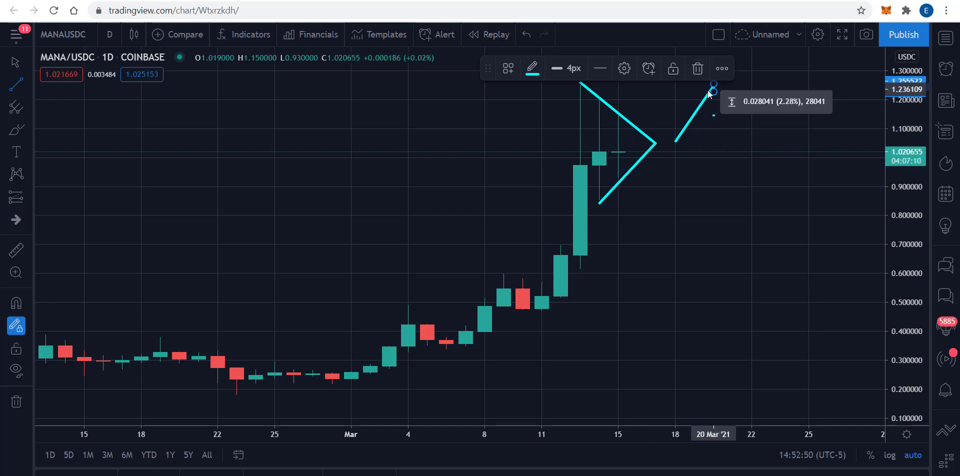
click(685, 94)
click(713, 89)
click(713, 119)
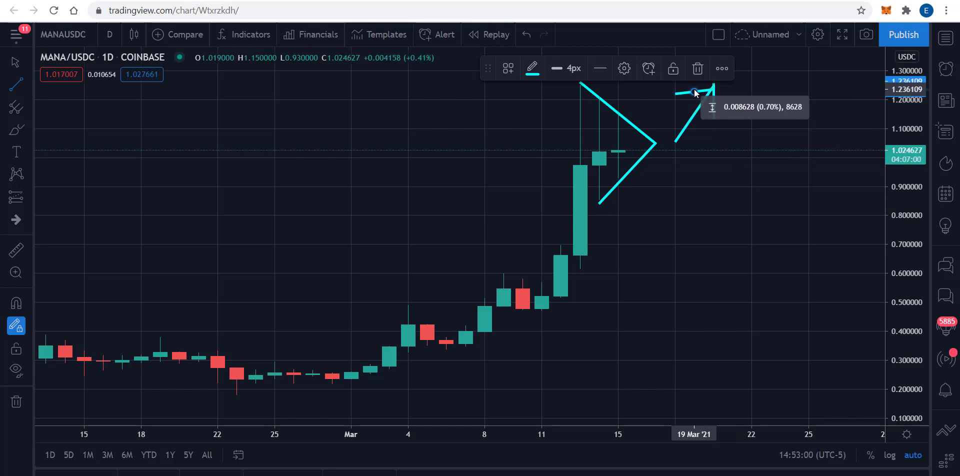
click(694, 90)
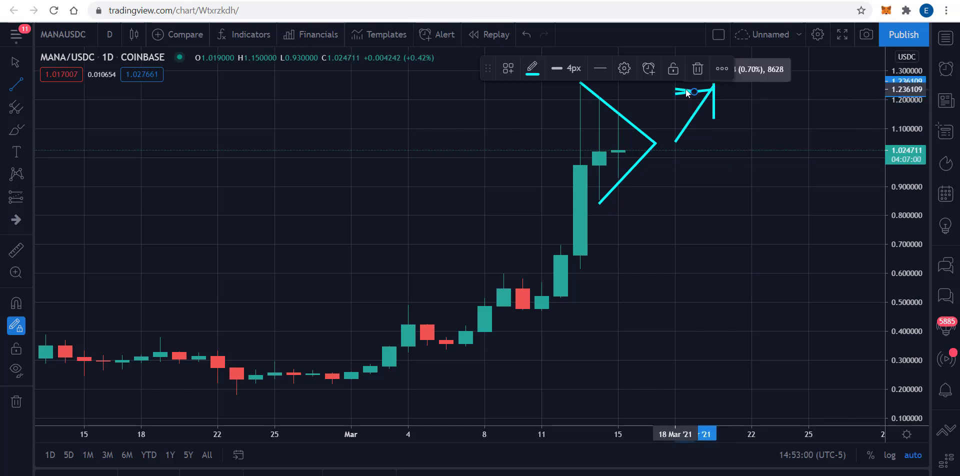
Step: Delete all the trend lines that form the upward arrow between 18 and 20 Mar, including the short arrowhead lines
click(14, 62)
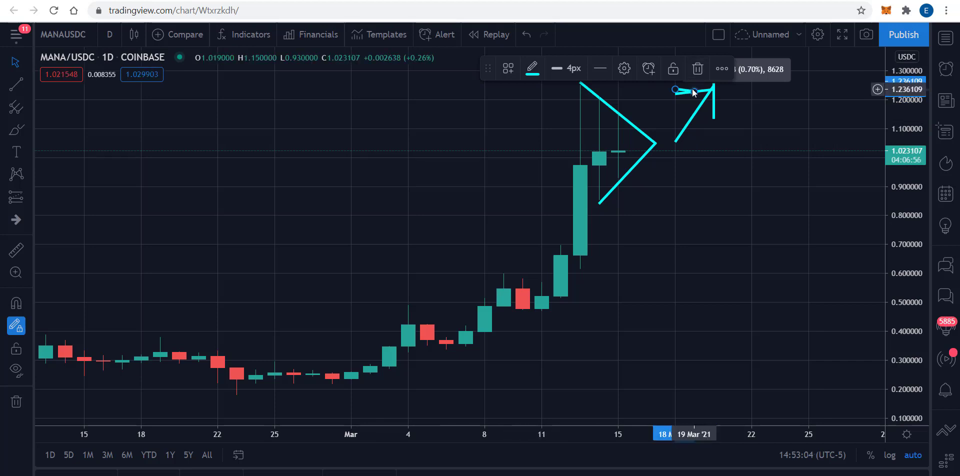
key(Escape)
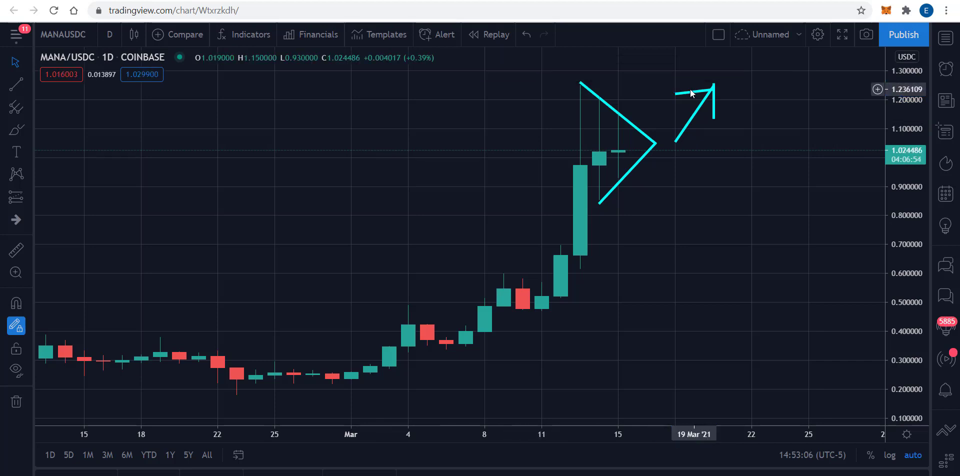
click(691, 94)
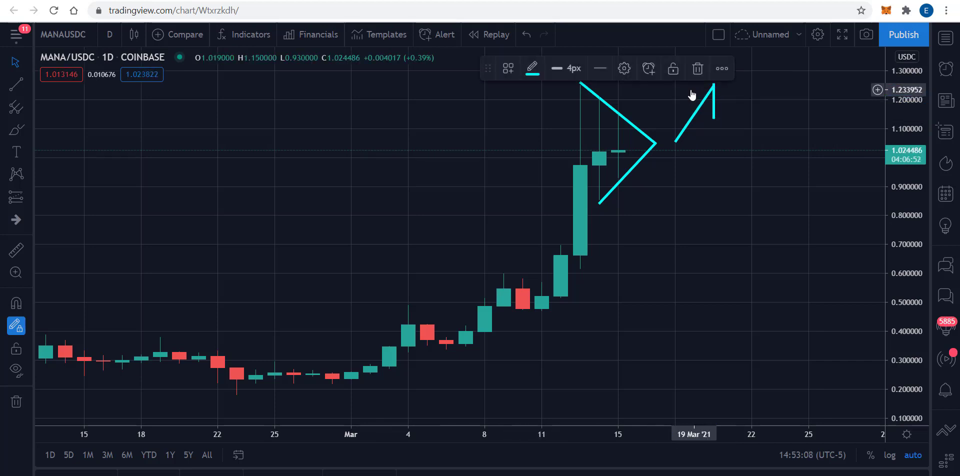
click(705, 98)
key(Delete)
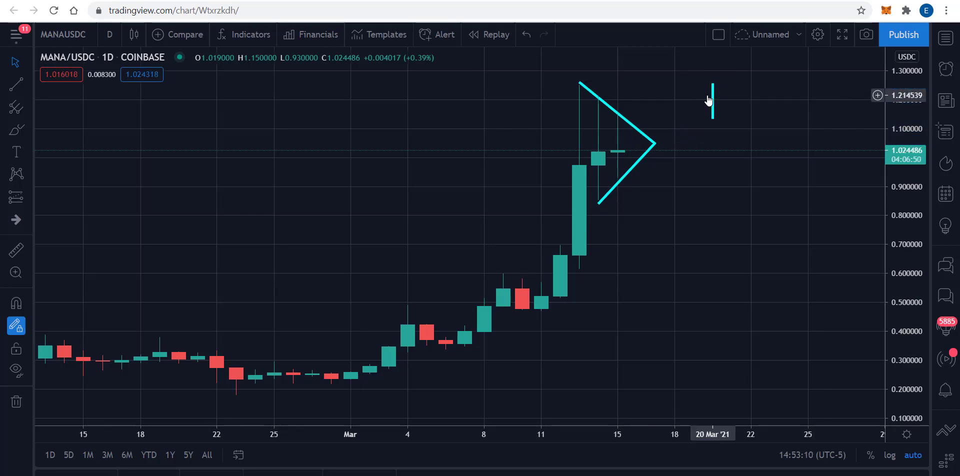
click(713, 102)
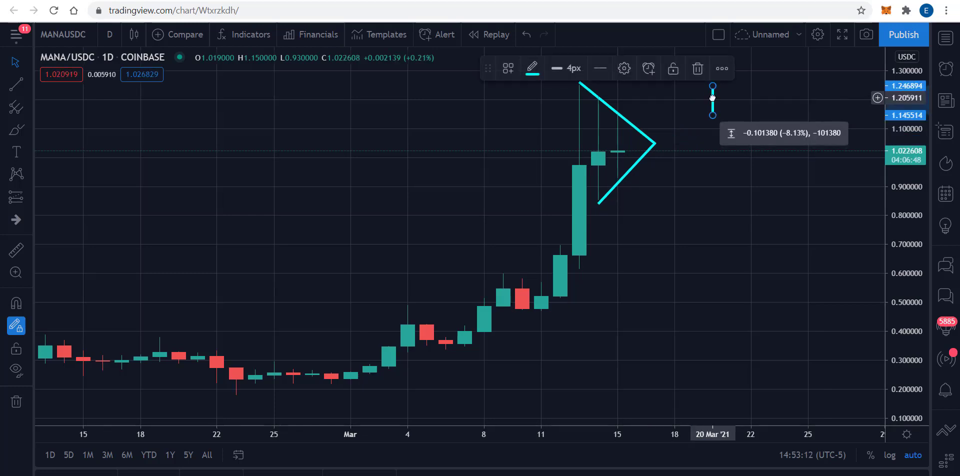
click(712, 84)
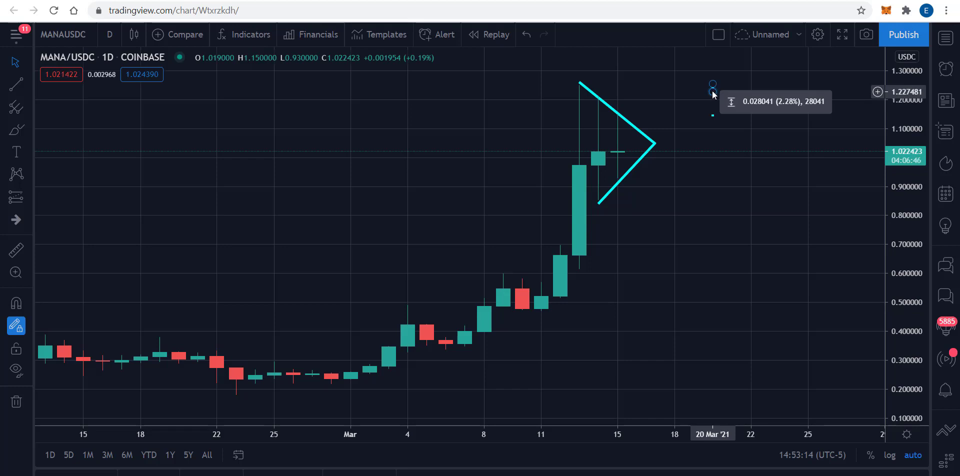
click(712, 93)
drag(713, 93, 712, 111)
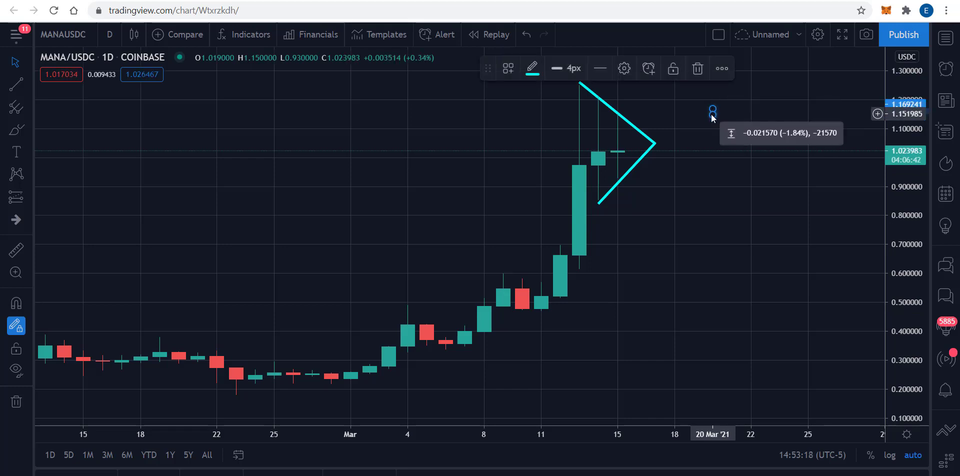
click(698, 69)
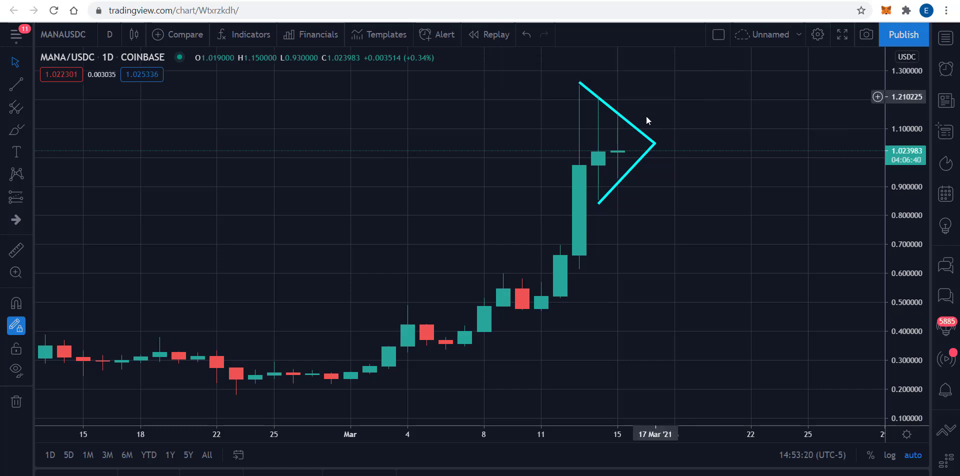
Step: Delete the two converging trend lines drawn from the 13 Mar high and the 14 Mar low
click(631, 126)
key(Delete)
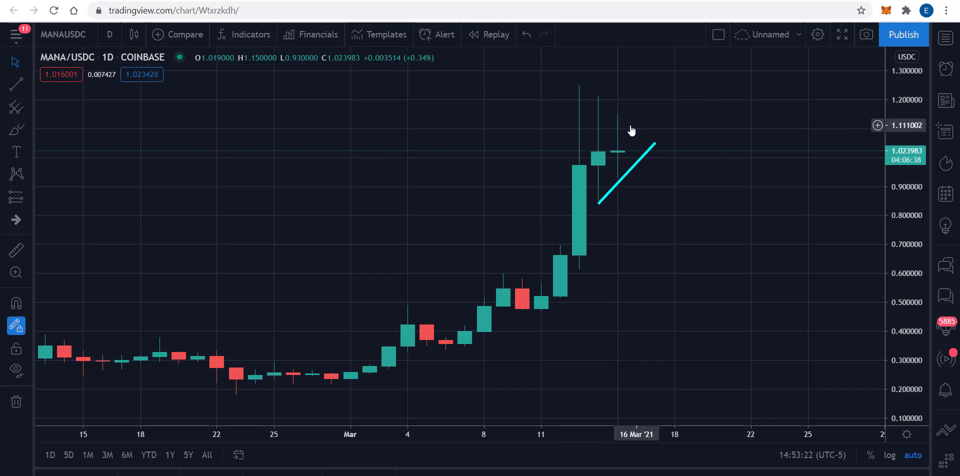
drag(637, 159, 637, 152)
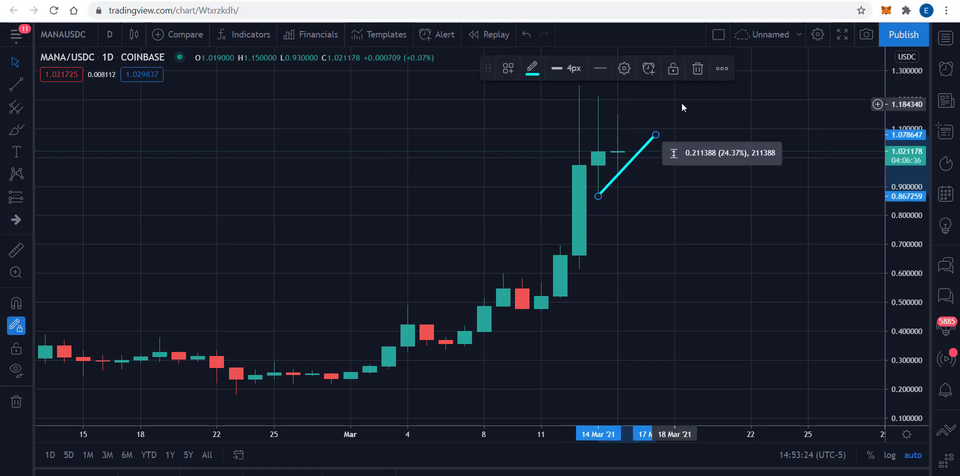
click(698, 69)
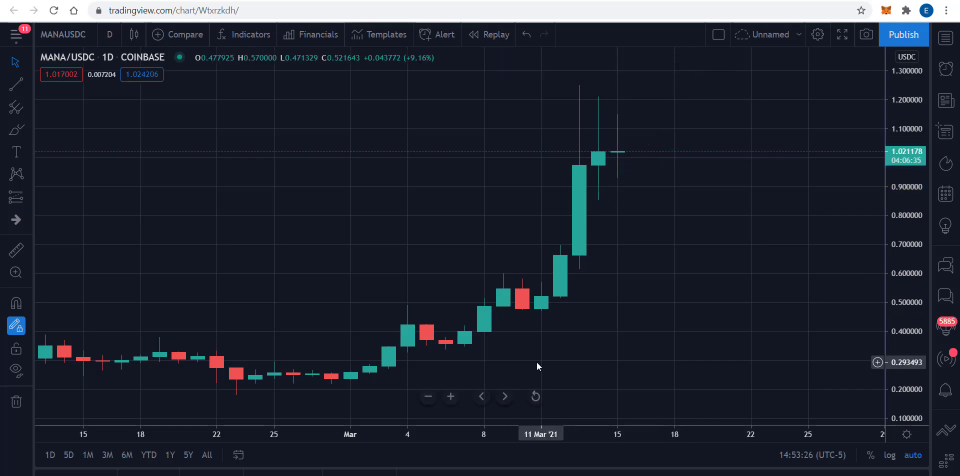
Step: Set the chart interval to 1 hour and view the price history back to late February
click(110, 32)
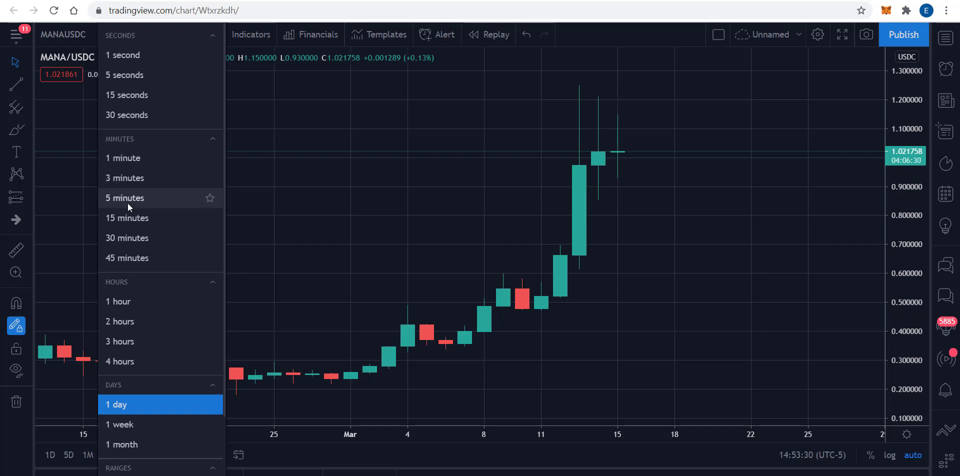
click(125, 302)
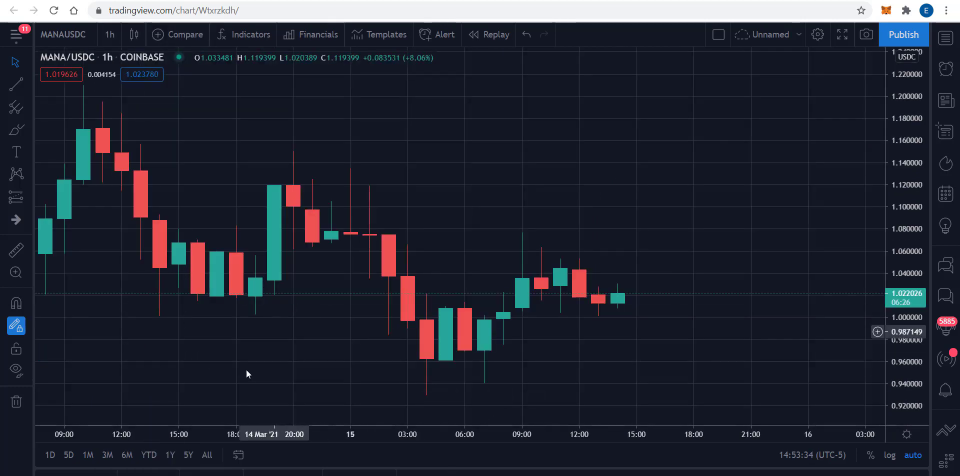
drag(230, 434, 676, 415)
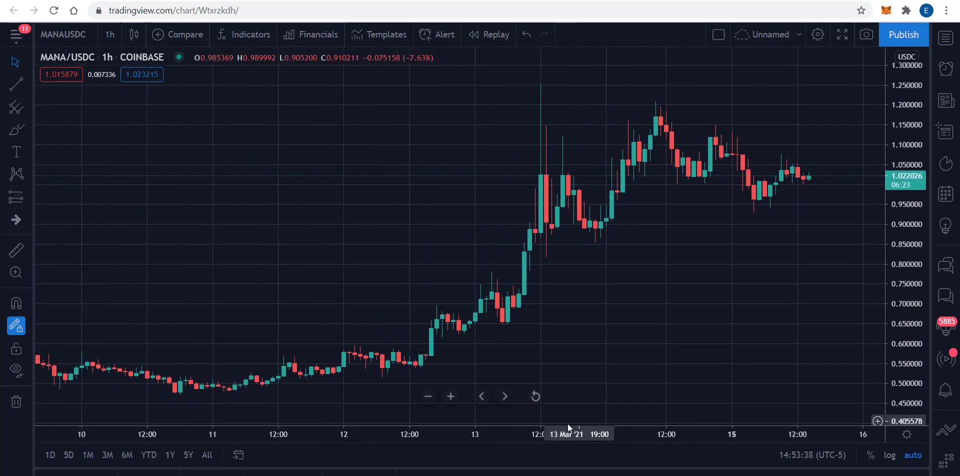
drag(579, 426, 769, 408)
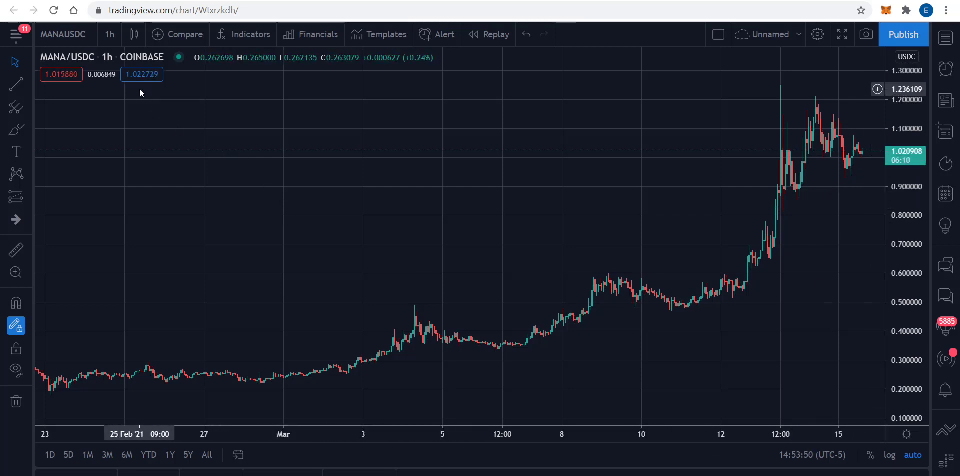
Step: View the price chart at the 30 minutes interval, and set the chart interval to 1 day
click(108, 35)
click(128, 236)
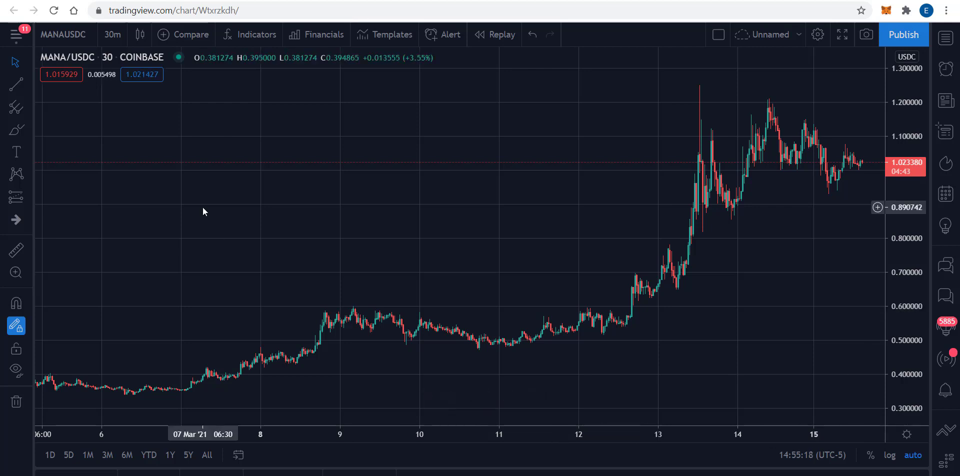
click(114, 34)
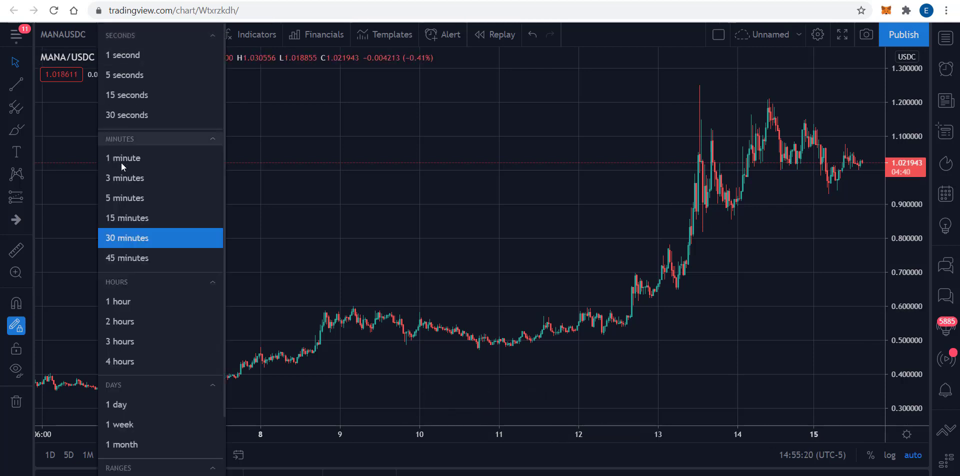
click(138, 407)
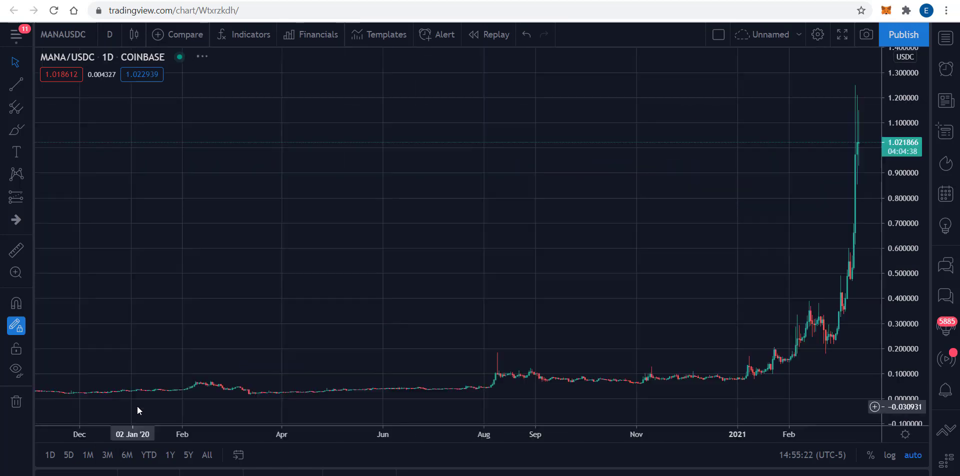
mouse_move(570, 475)
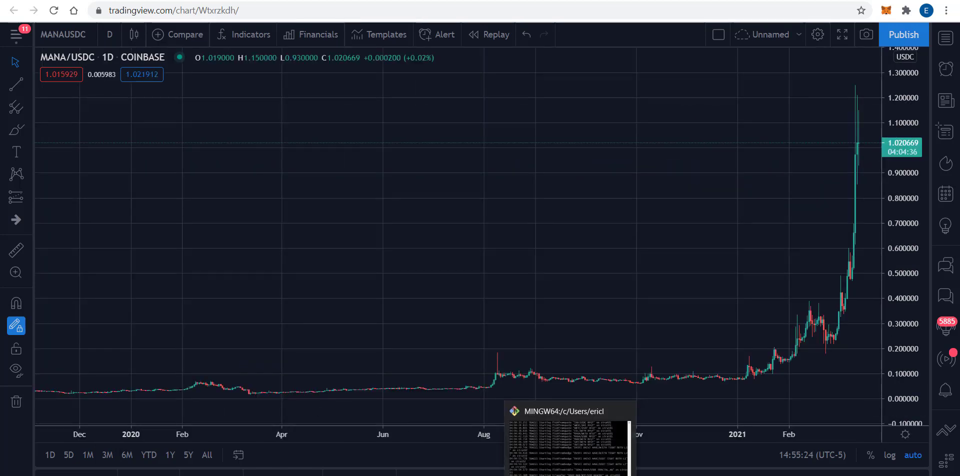